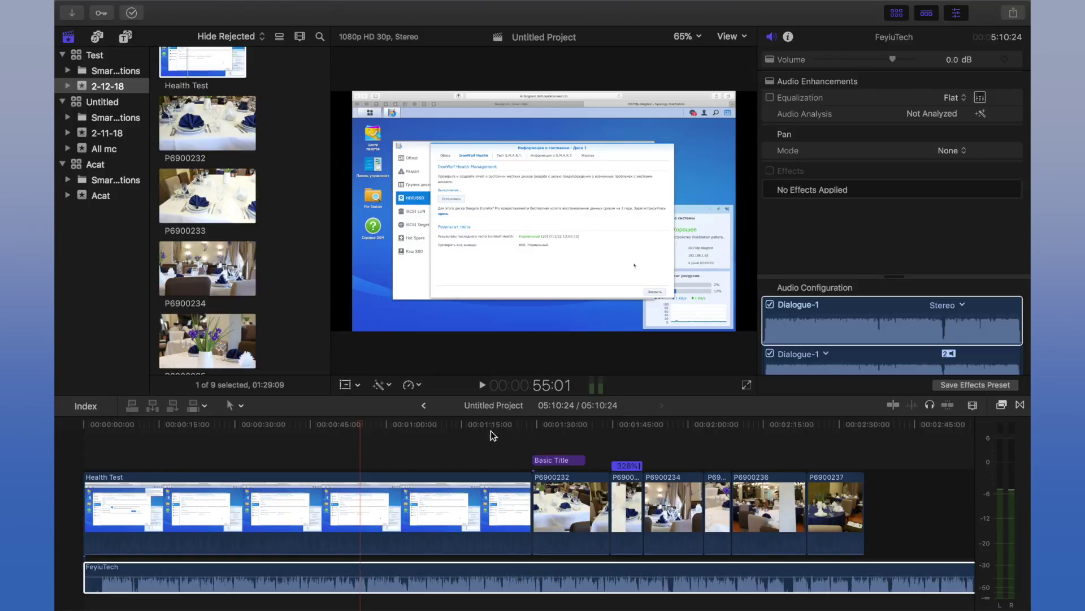
- Jump to the Basic Title, view its settings, then select the FeiyuTech audio clip
left_click(545, 432)
left_click(560, 428)
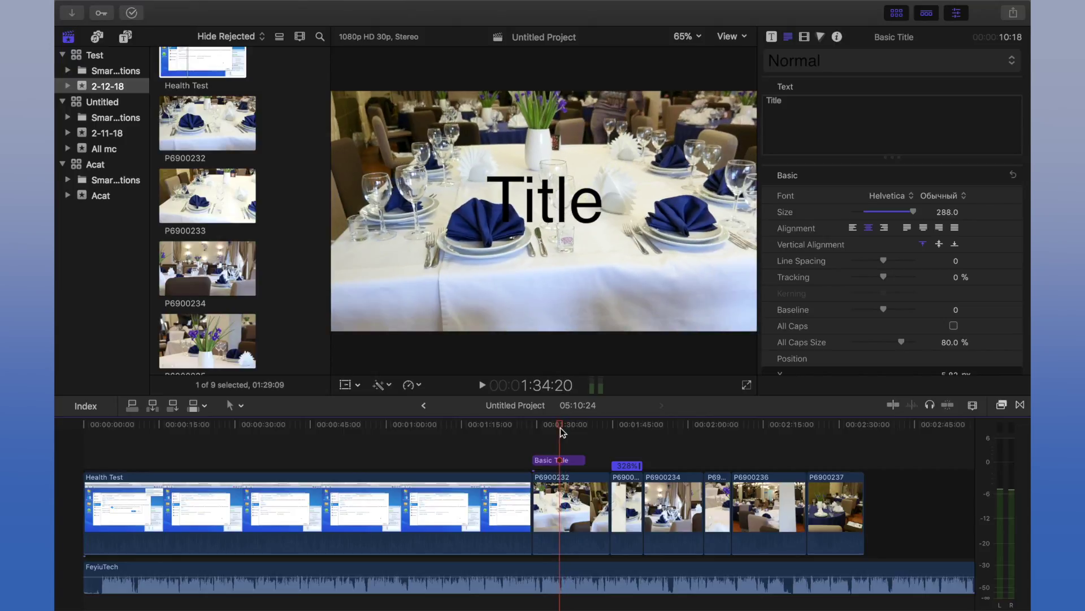
mouse_move(620, 427)
left_mouse_down()
mouse_move(636, 428)
mouse_move(624, 556)
left_mouse_up()
left_click(626, 569)
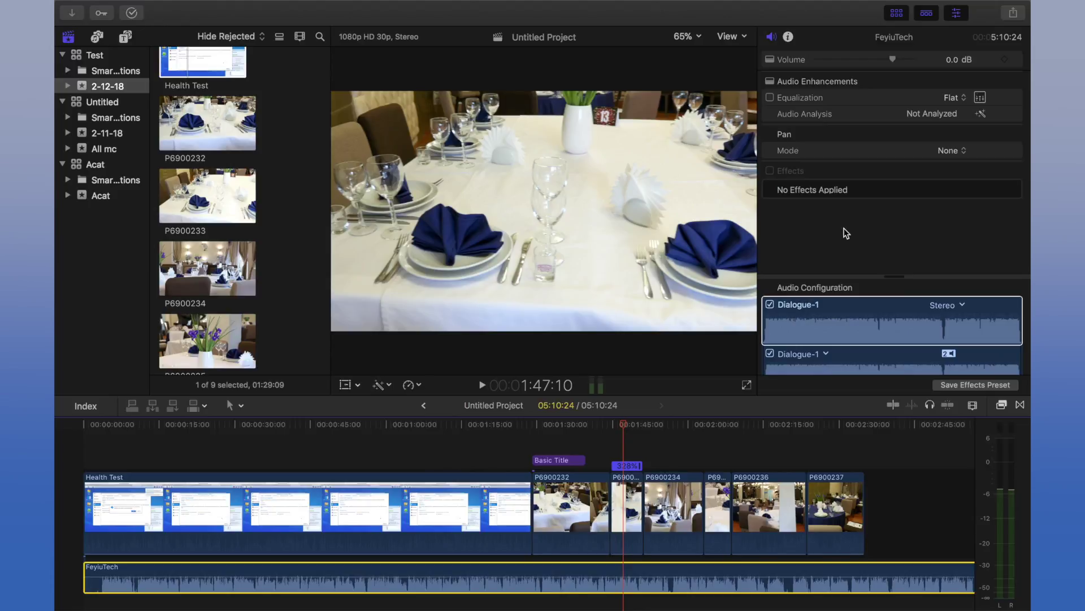
- Check the Share destinations, select the Health Test and P6900232 clips, and show the File menu
left_click(1010, 16)
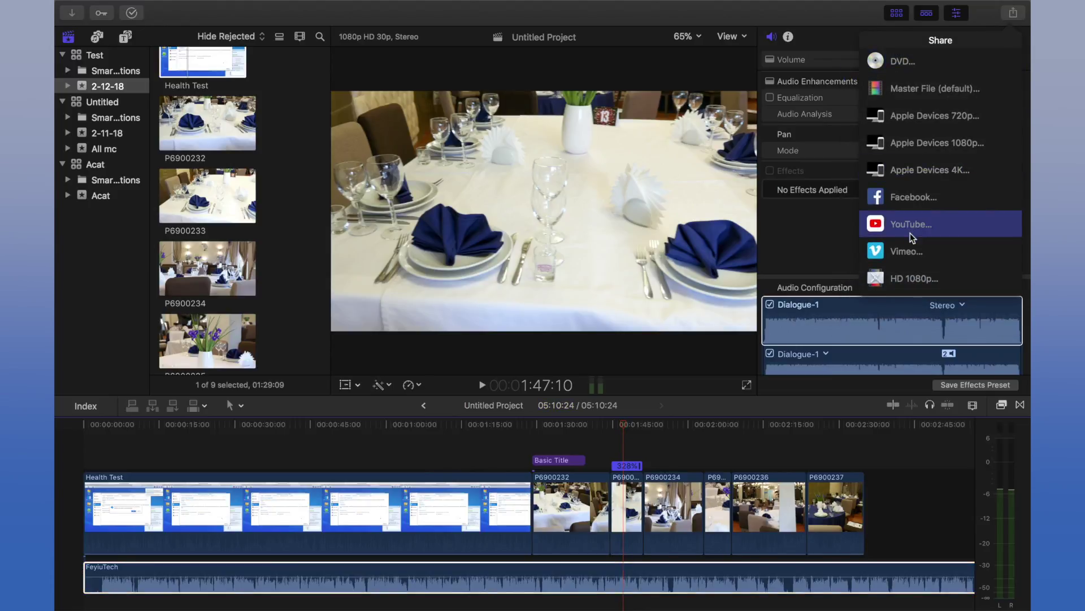
left_click(586, 425)
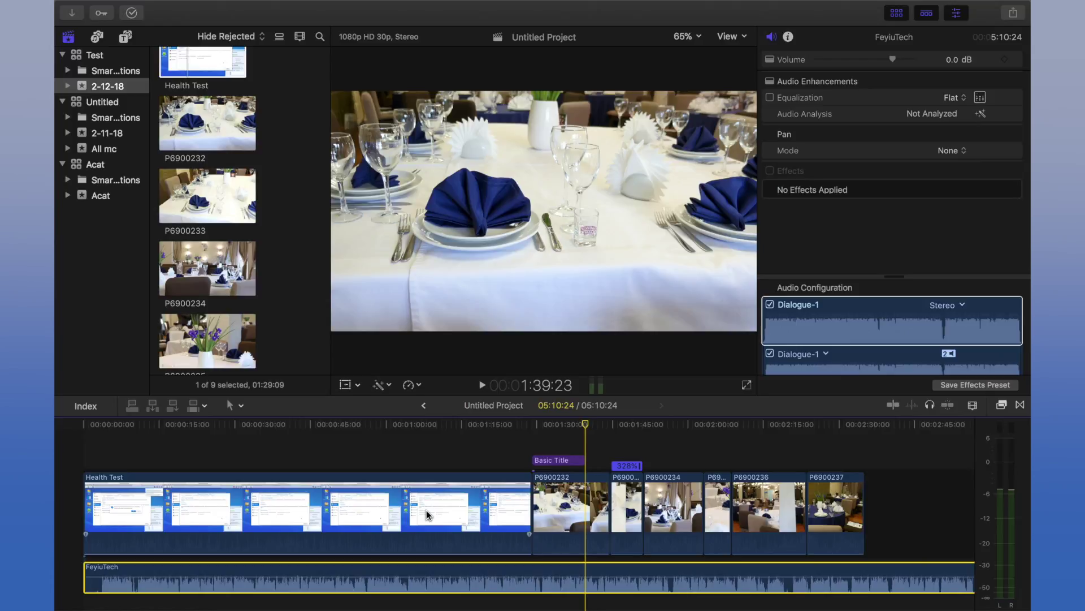
left_click(526, 509)
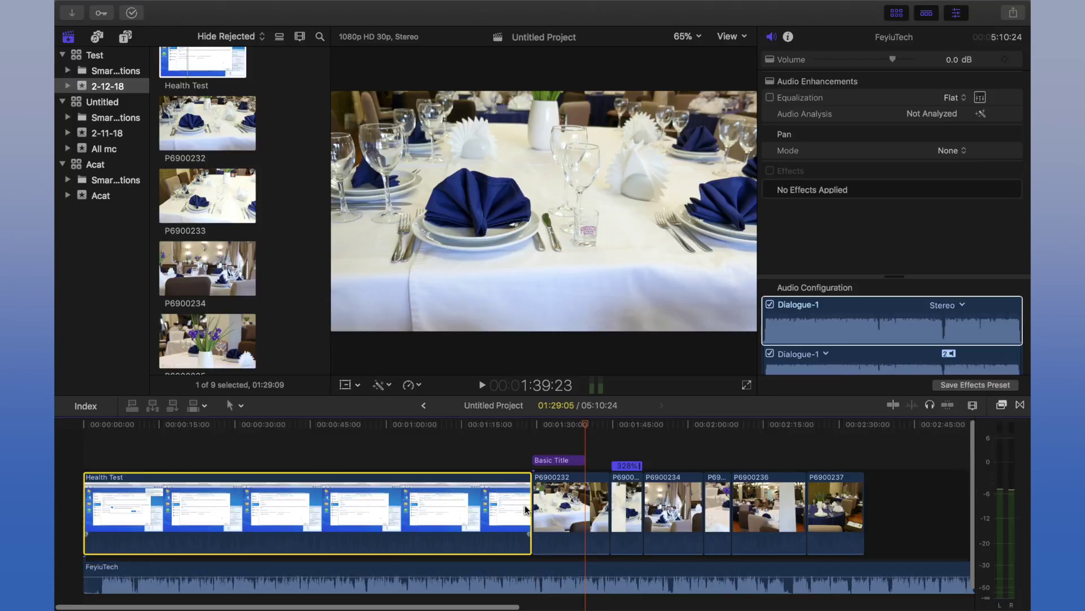
left_click(564, 503)
left_click(180, 6)
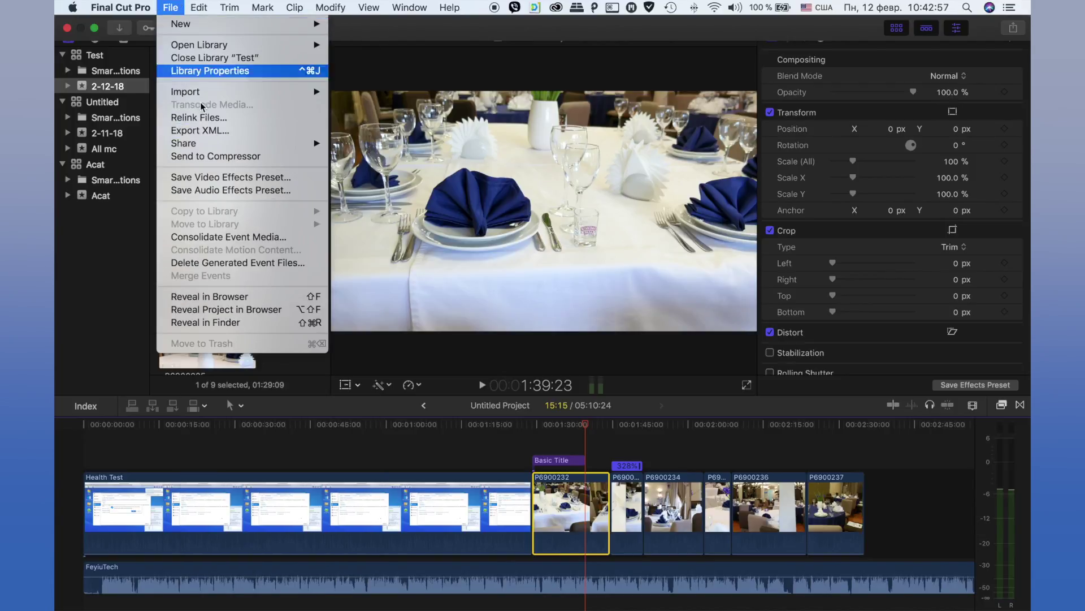
- Export the project XML as Dav.fcpxml on the Desktop, overwriting the old file, then switch to the desktop
left_click(212, 131)
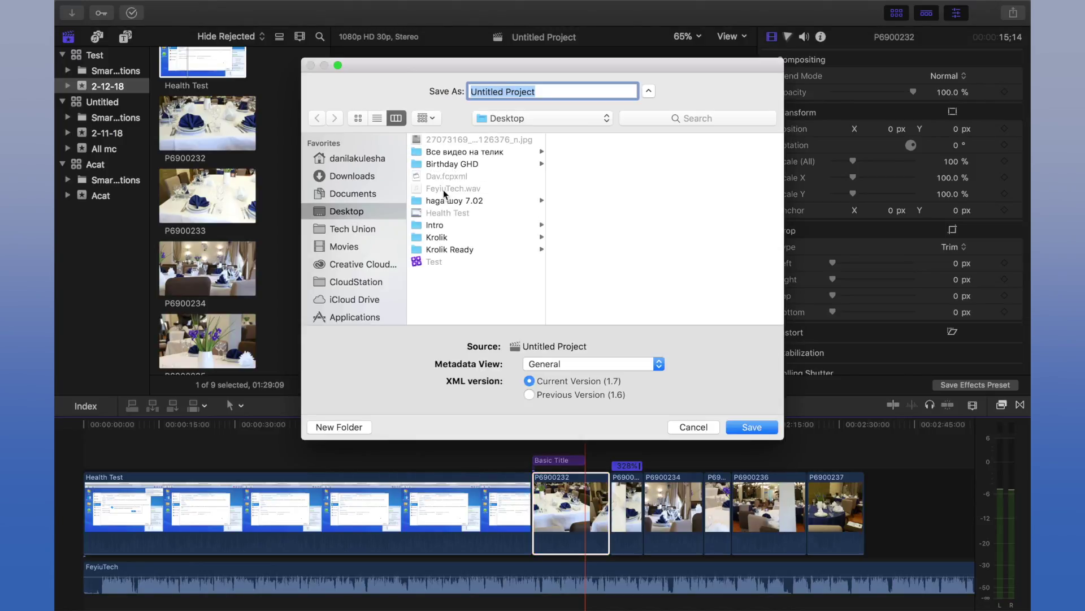
left_click(445, 176)
left_click(494, 92)
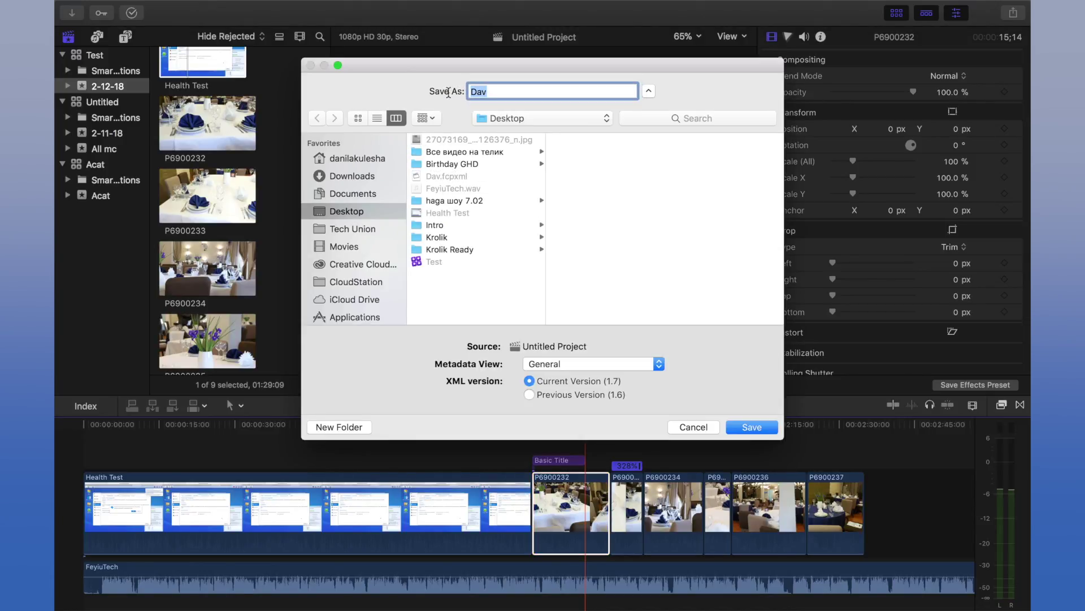
left_click(739, 428)
left_click(654, 163)
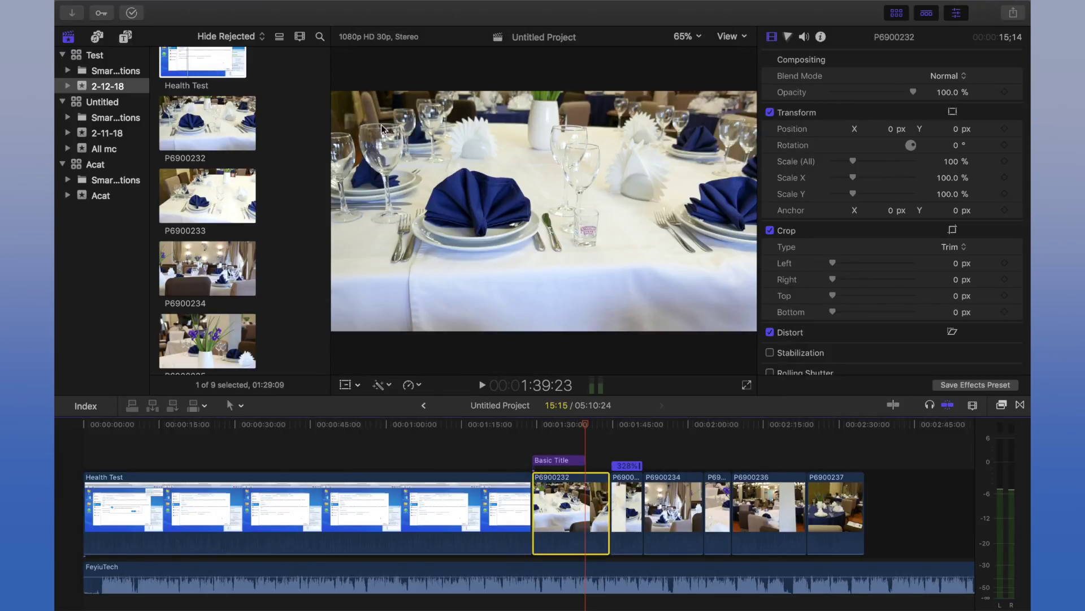
key("ctrl+Left")
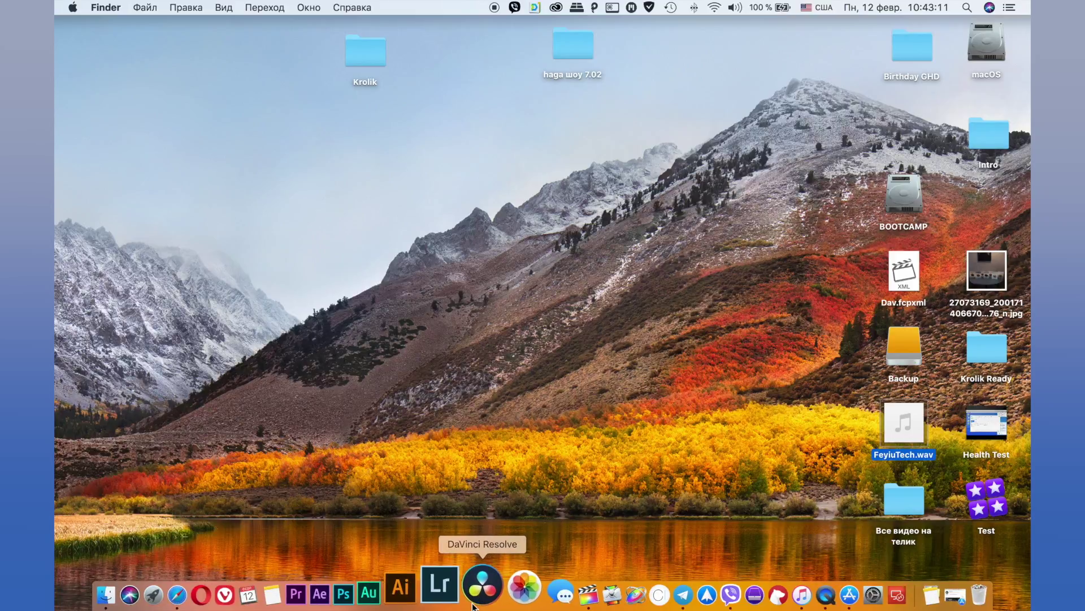
- Launch DaVinci Resolve 14 from the Dock
left_click(474, 604)
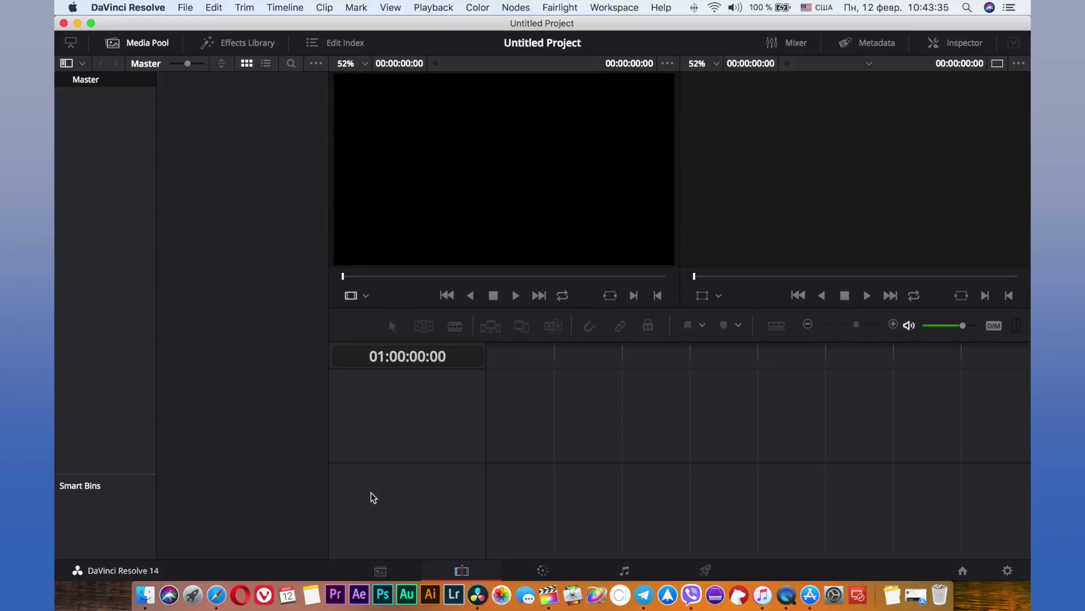
left_click(380, 571)
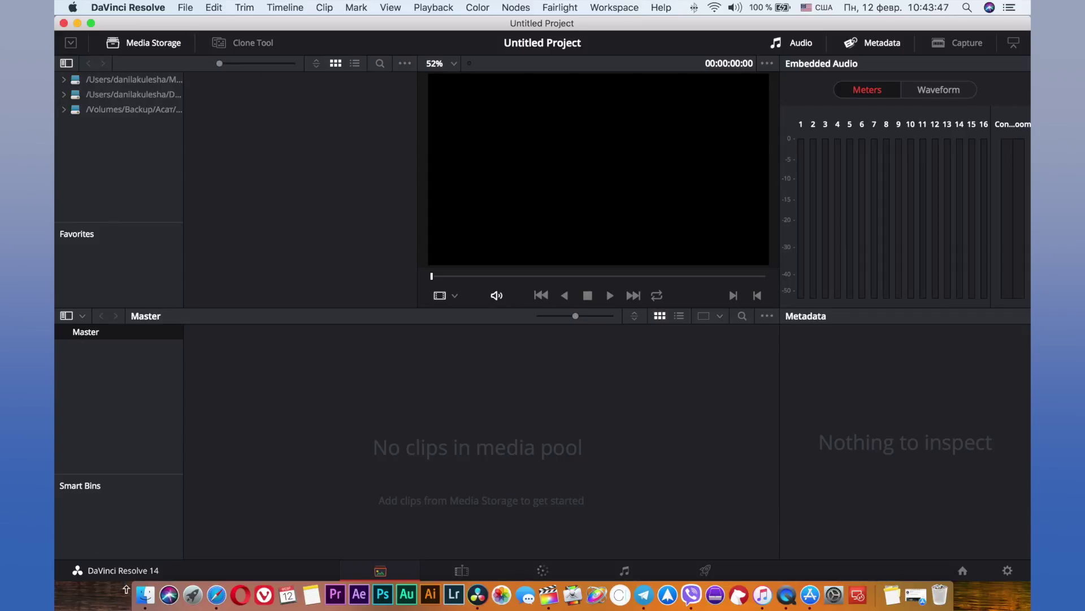
left_click(145, 593)
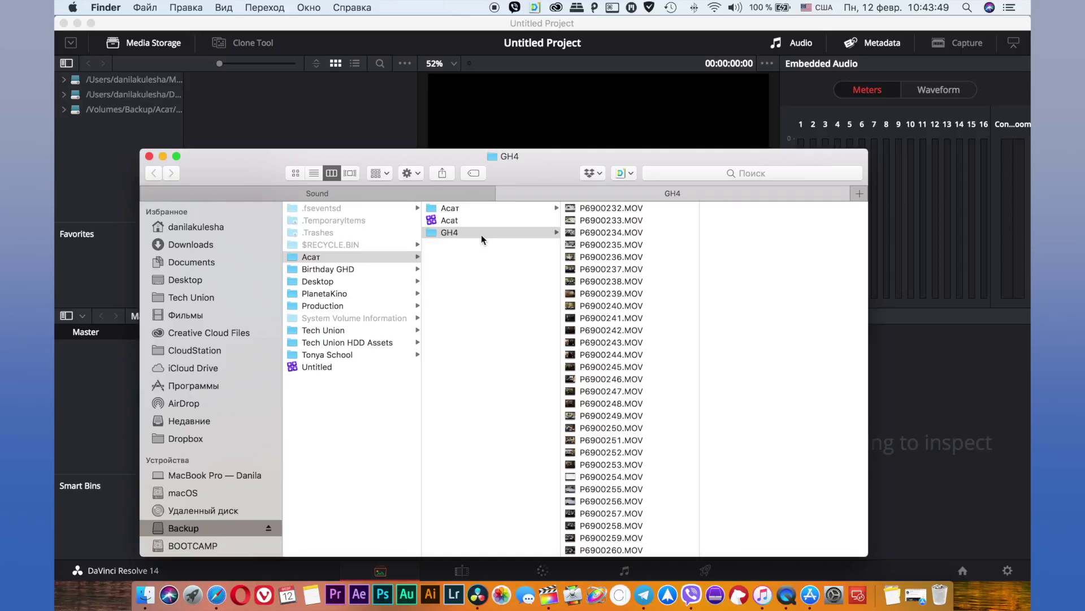
left_click(371, 257)
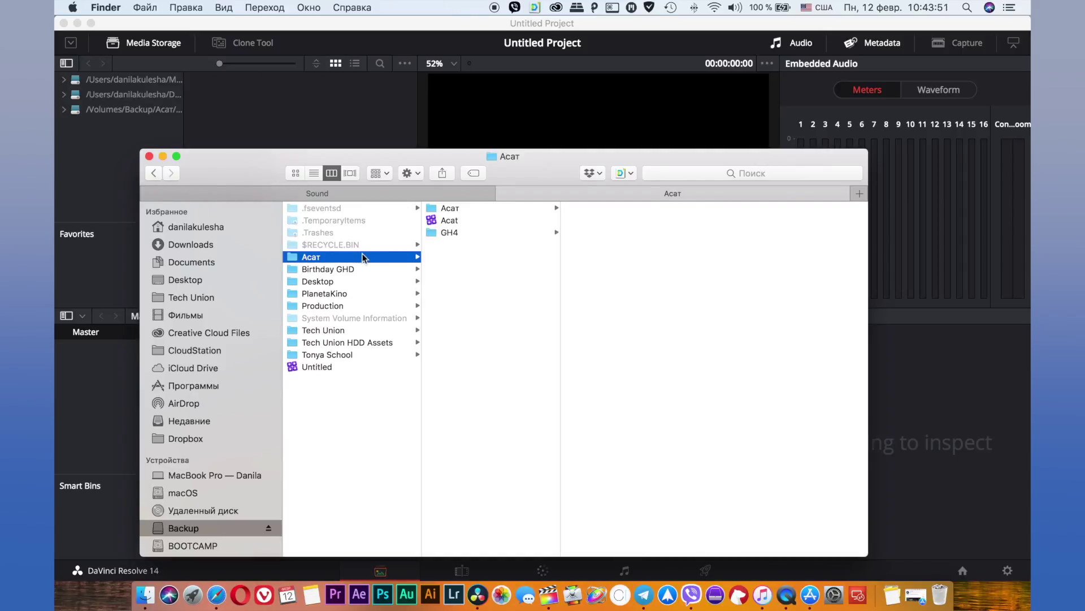
left_click(449, 236)
left_click(543, 210)
left_click(542, 232)
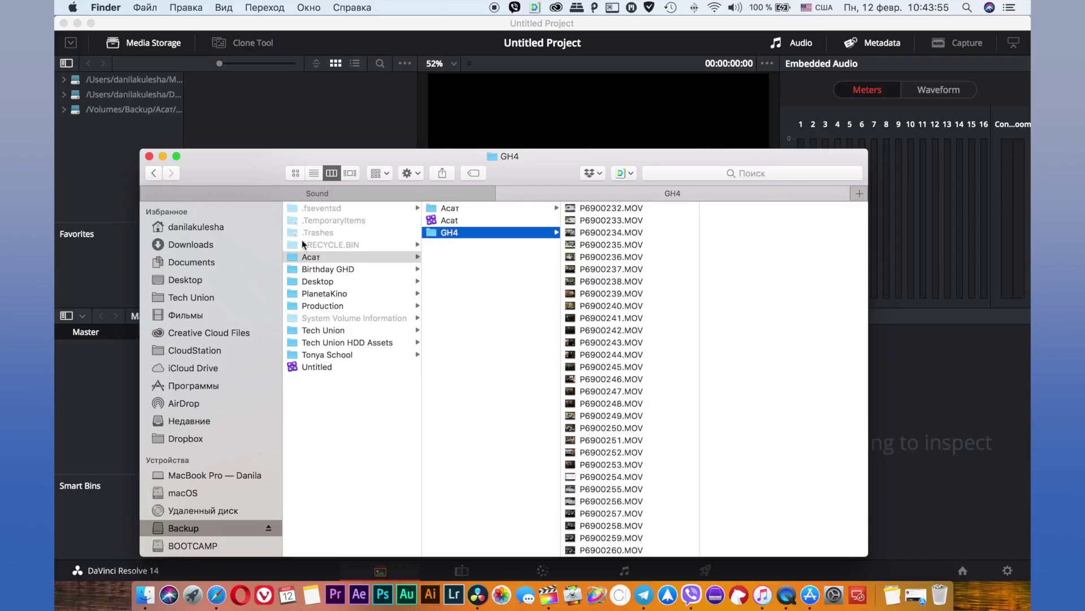
left_click(91, 145)
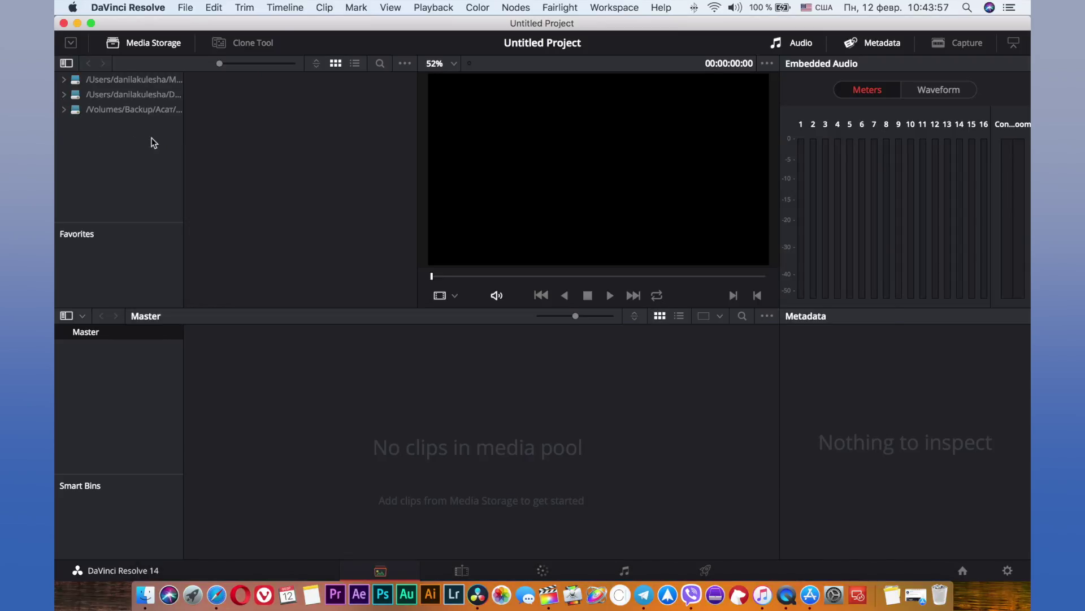
right_click(127, 156)
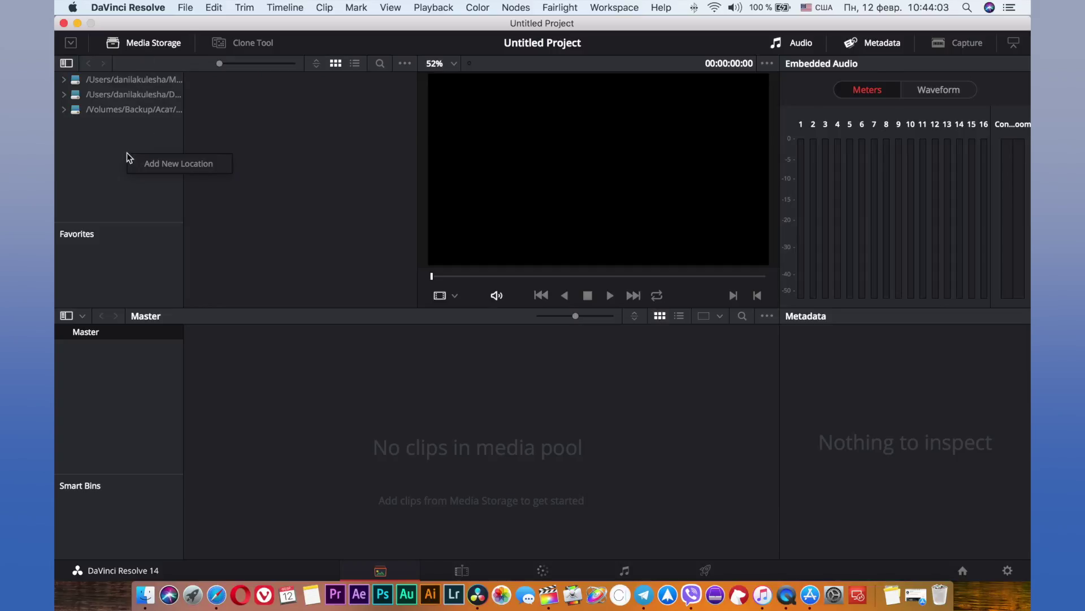
left_click(151, 166)
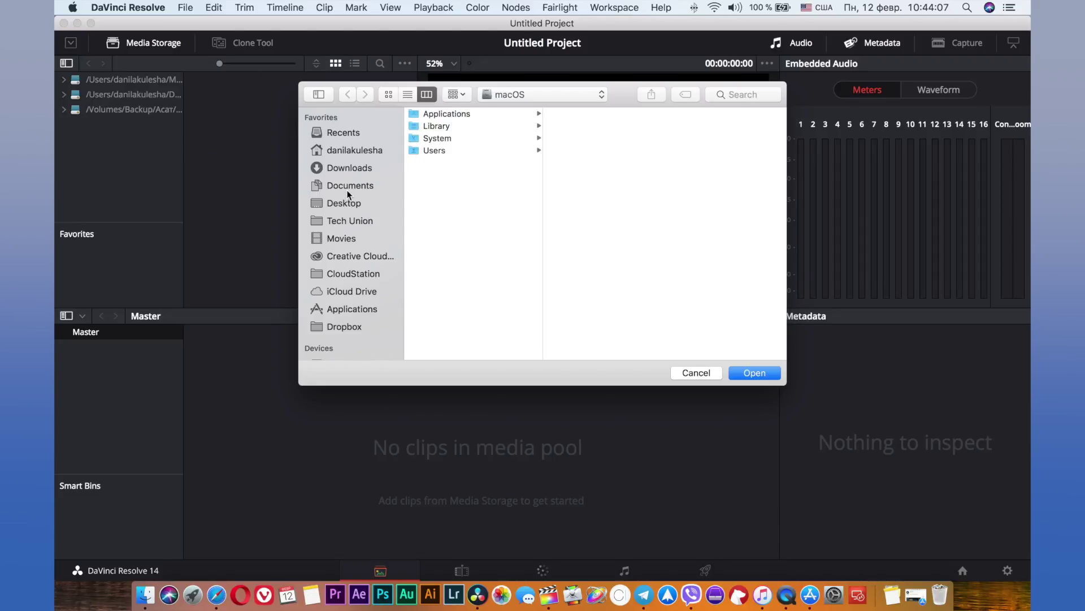
left_click(684, 371)
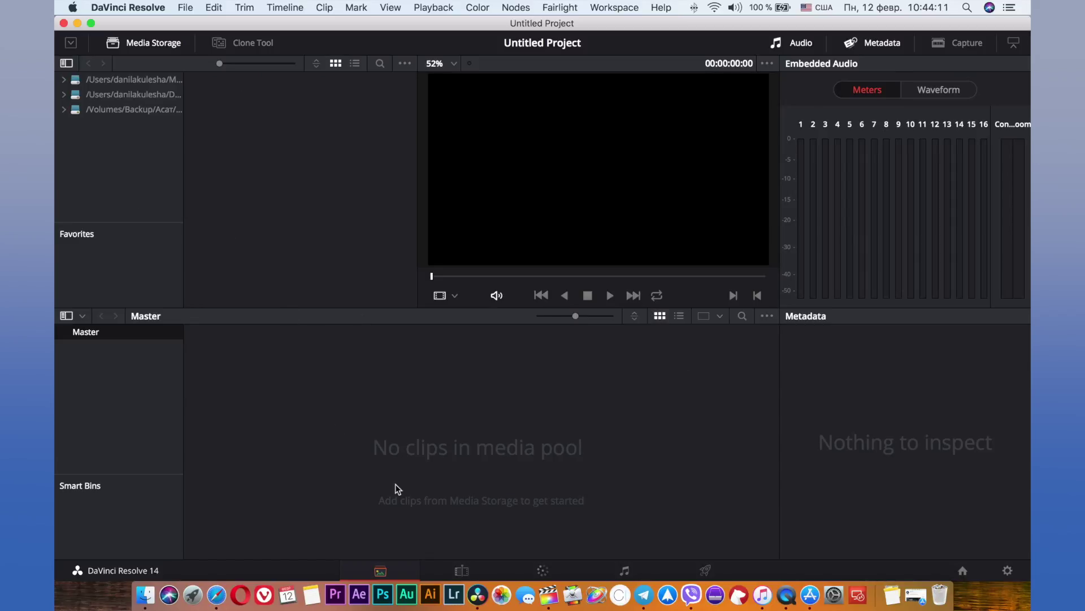
left_click(461, 568)
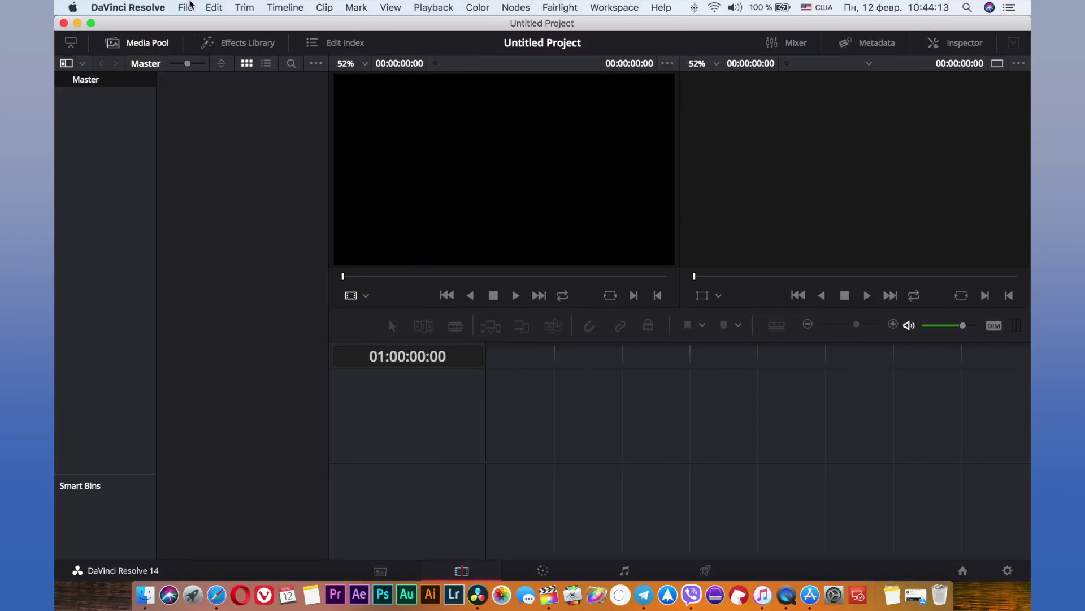
- Pick Dav.fcpxml on the Desktop in the timeline import dialog (Shift+Cmd+I)
left_click(186, 7)
mouse_move(290, 165)
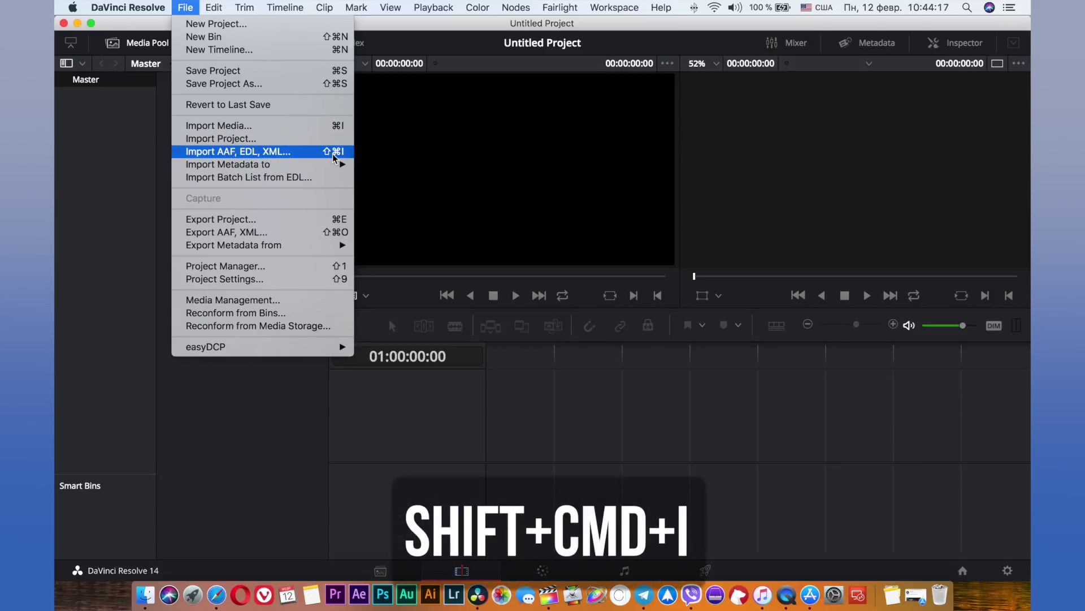
left_click(143, 148)
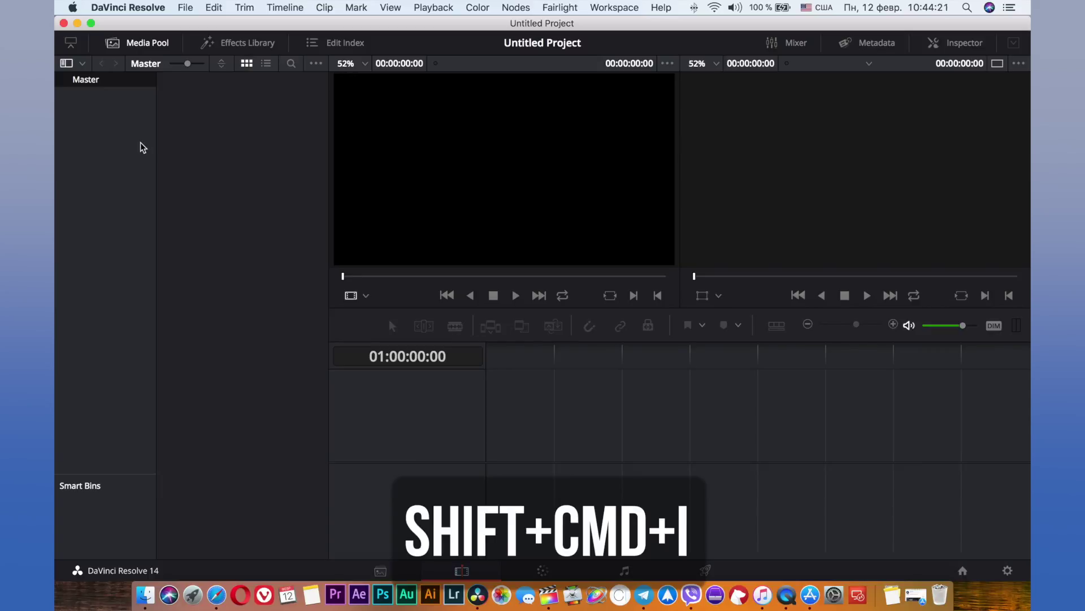
key("super+shift+i")
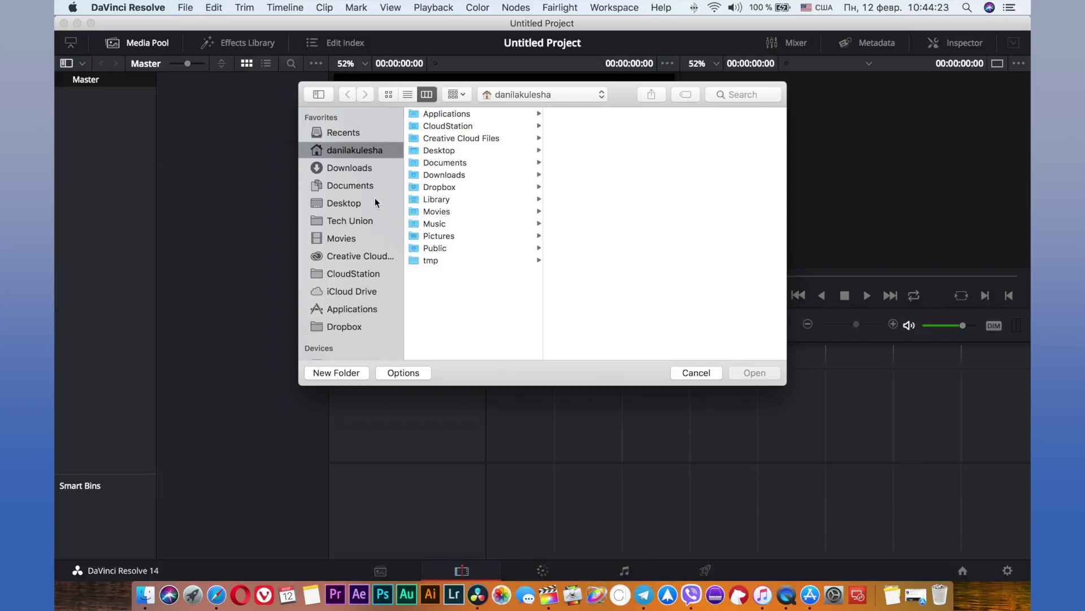
left_click(375, 201)
left_click(447, 150)
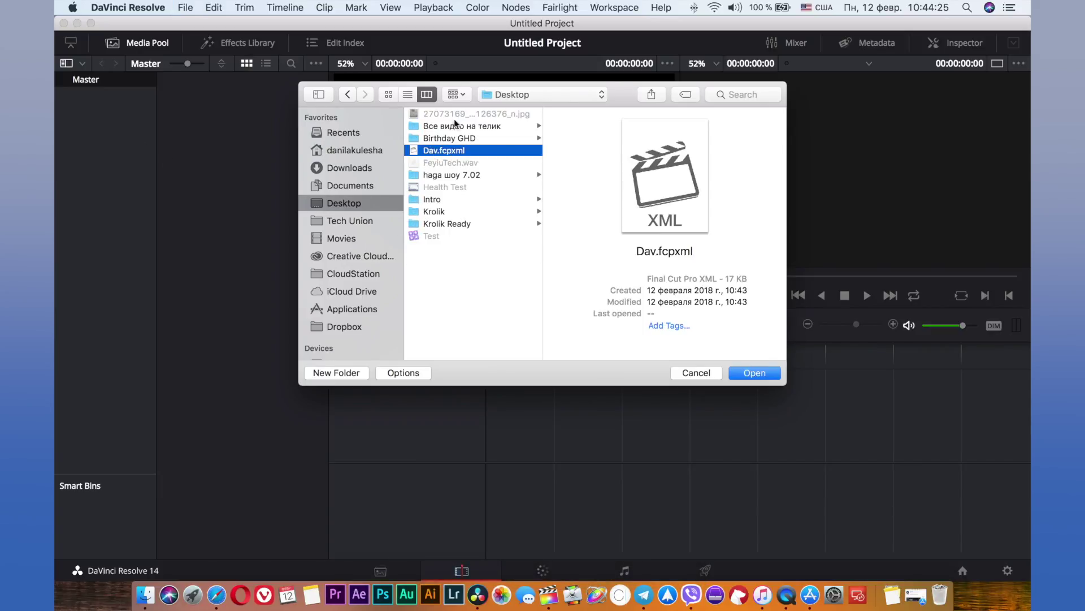
left_click(777, 376)
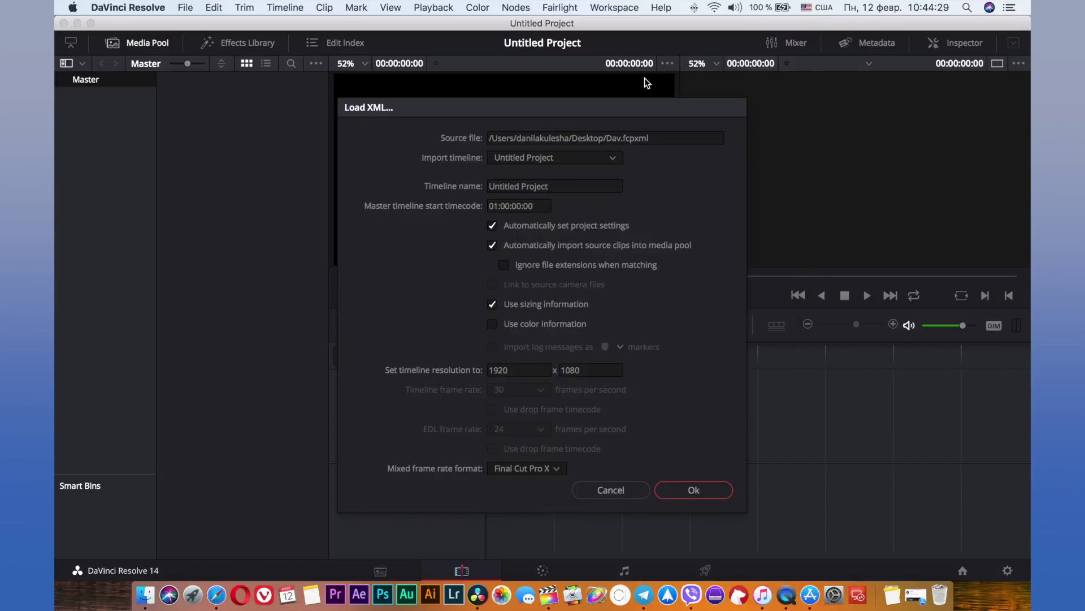
- Import it as the Untitled Project timeline using the Final Cut Pro X frame rate format
left_click(507, 161)
left_click(530, 173)
left_click(551, 157)
left_click(574, 171)
left_click(563, 465)
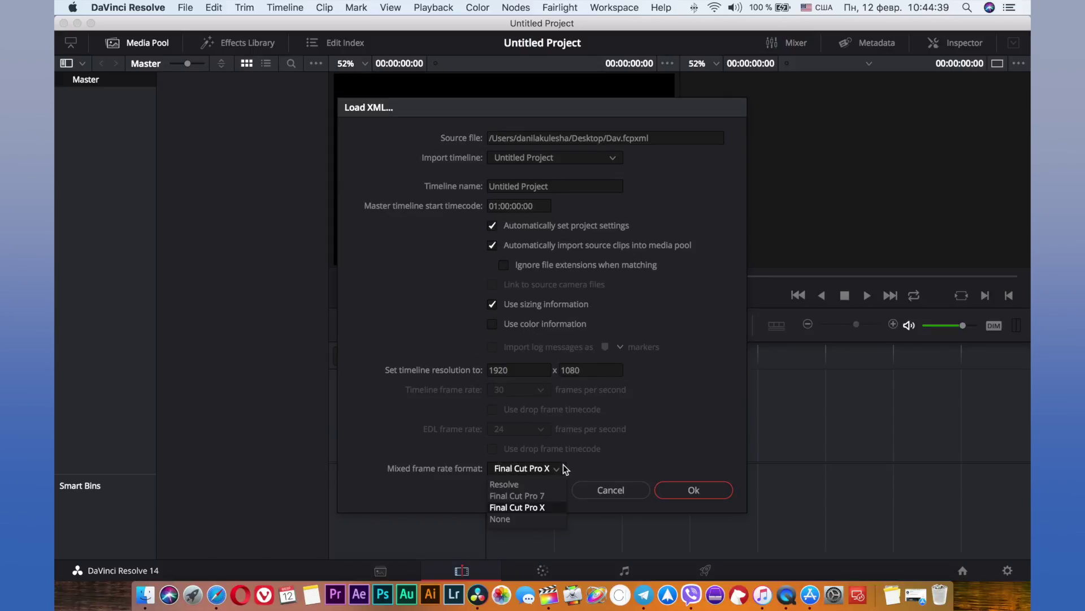
left_click(561, 465)
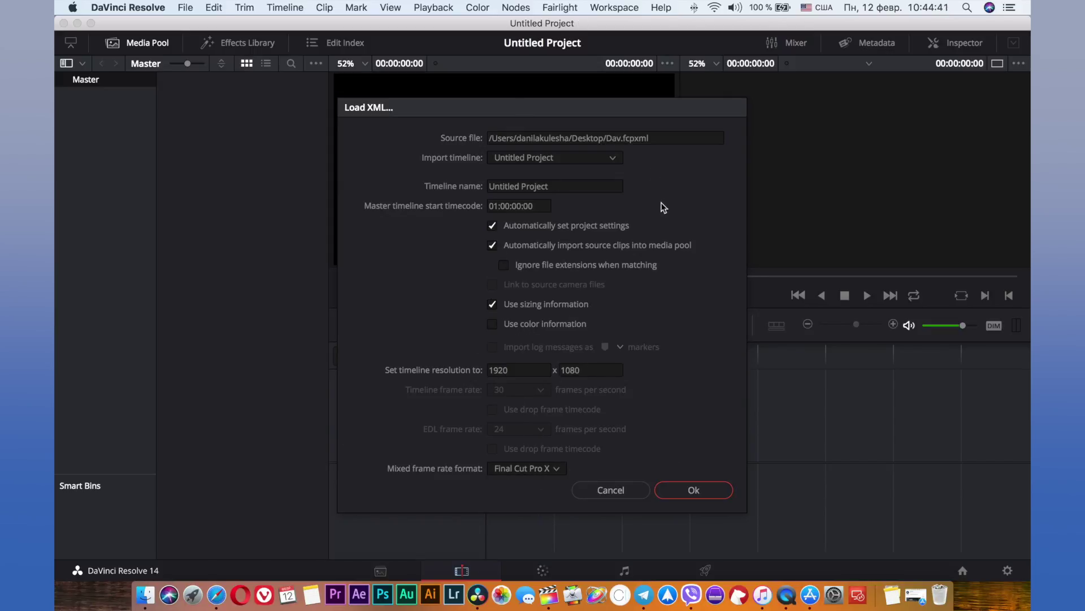
left_click(698, 500)
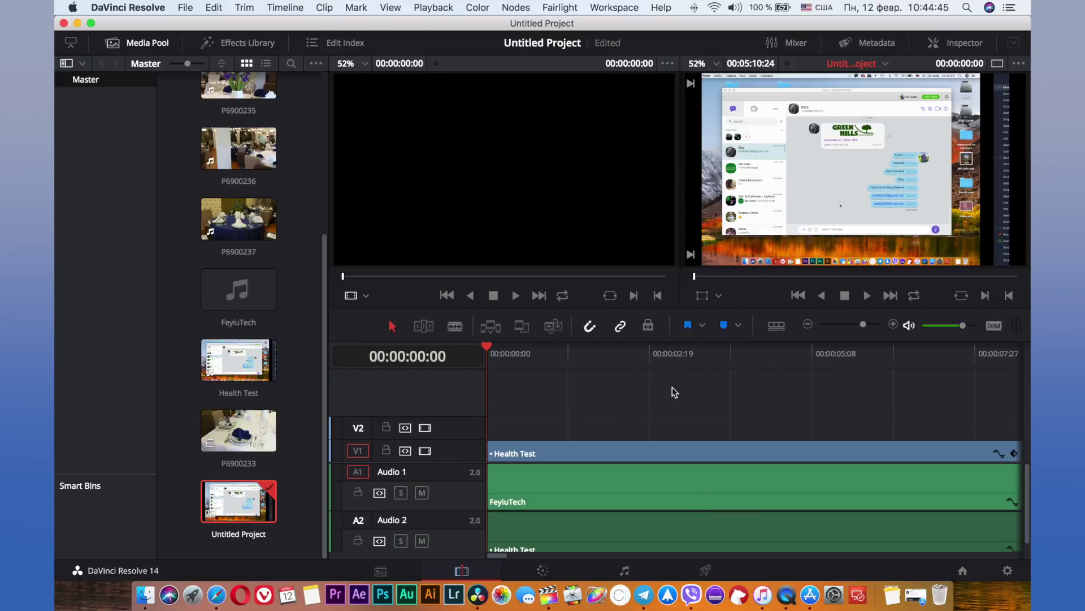
- Play back the imported timeline, then zoom out to show all clips
key("space")
left_click(622, 349)
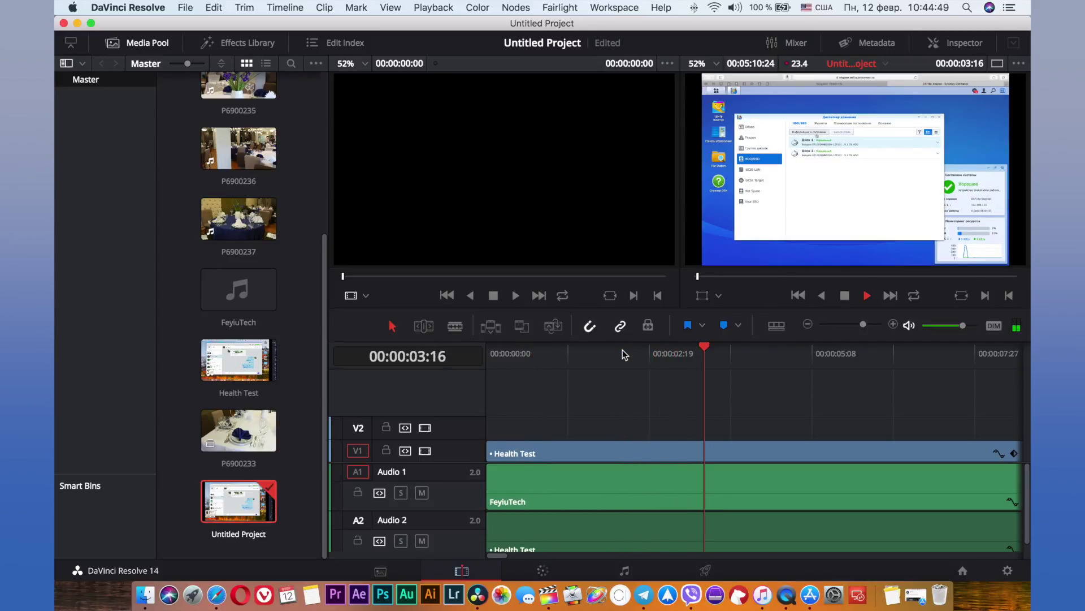
key("space")
key("space")
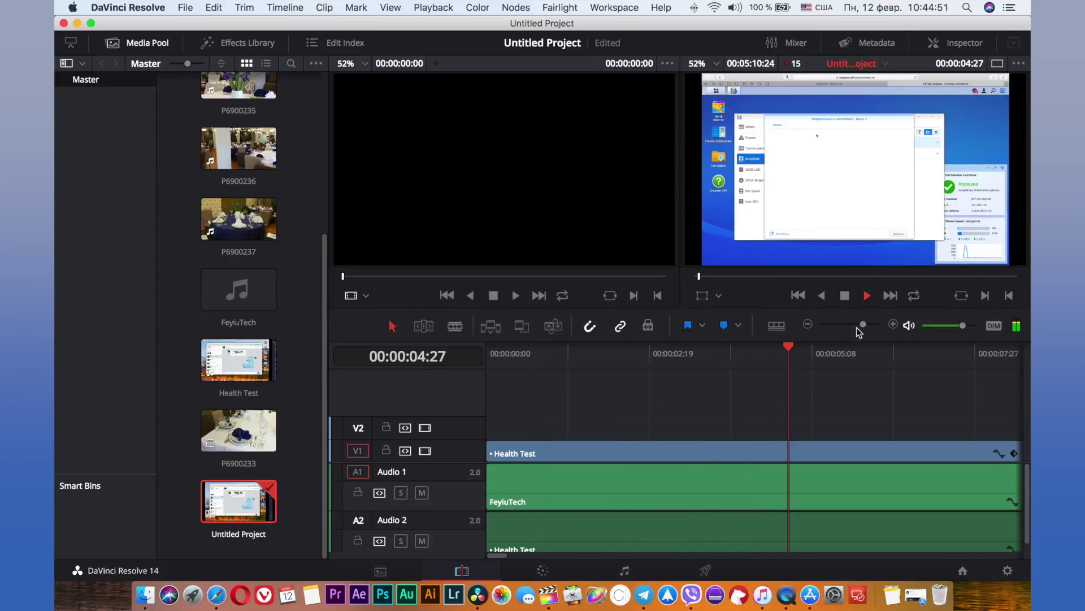
left_click_drag(856, 327, 853, 326)
left_click(843, 296)
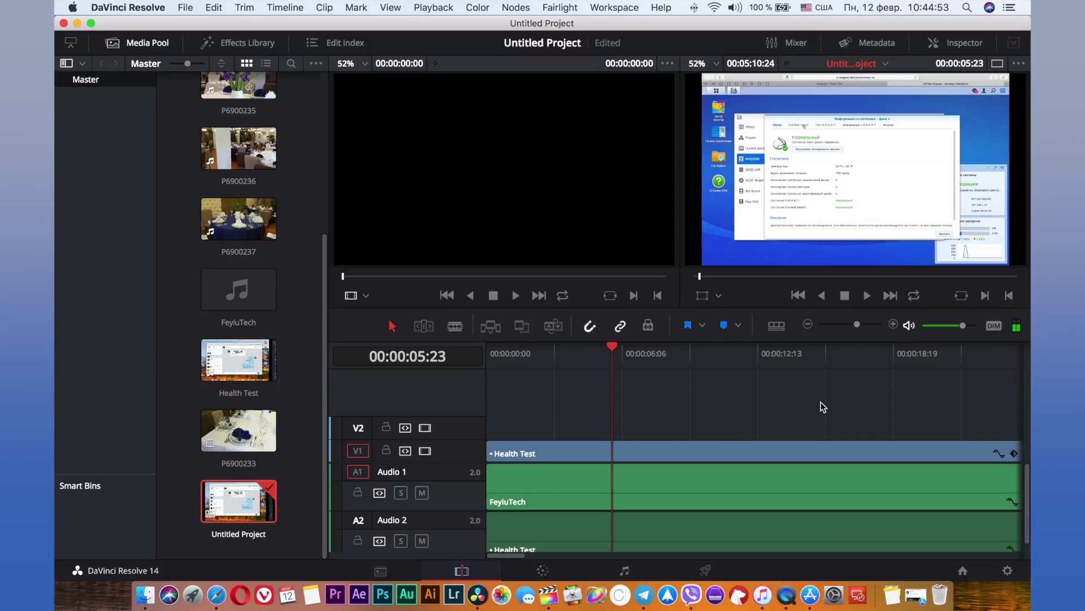
left_click_drag(855, 327, 843, 327)
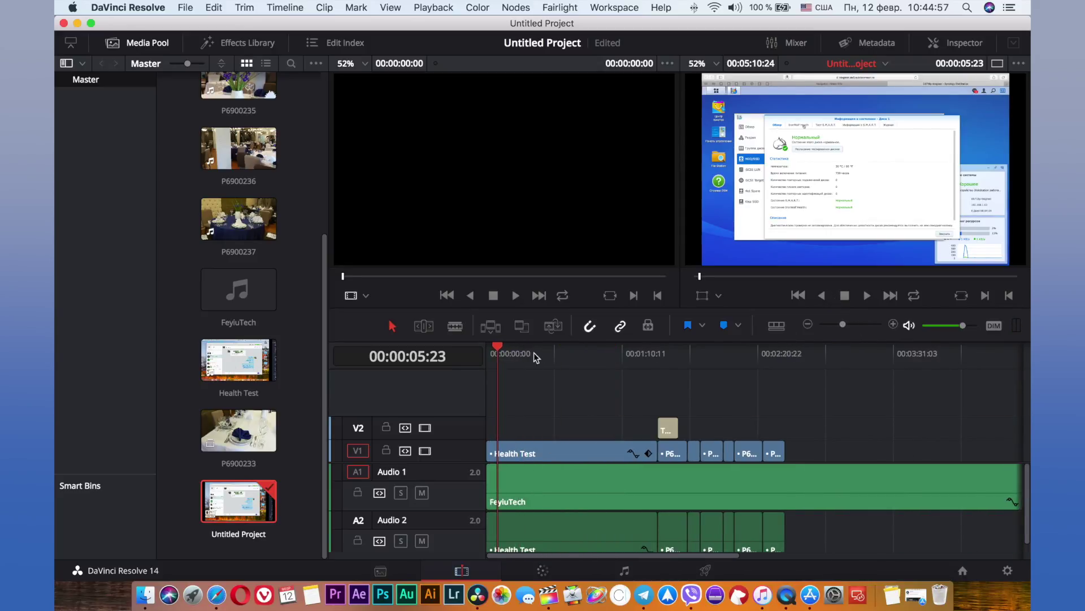
- Play from about 00:00:37, then park at 00:01:39 and zoom in on the title clip
left_click(557, 354)
key("space")
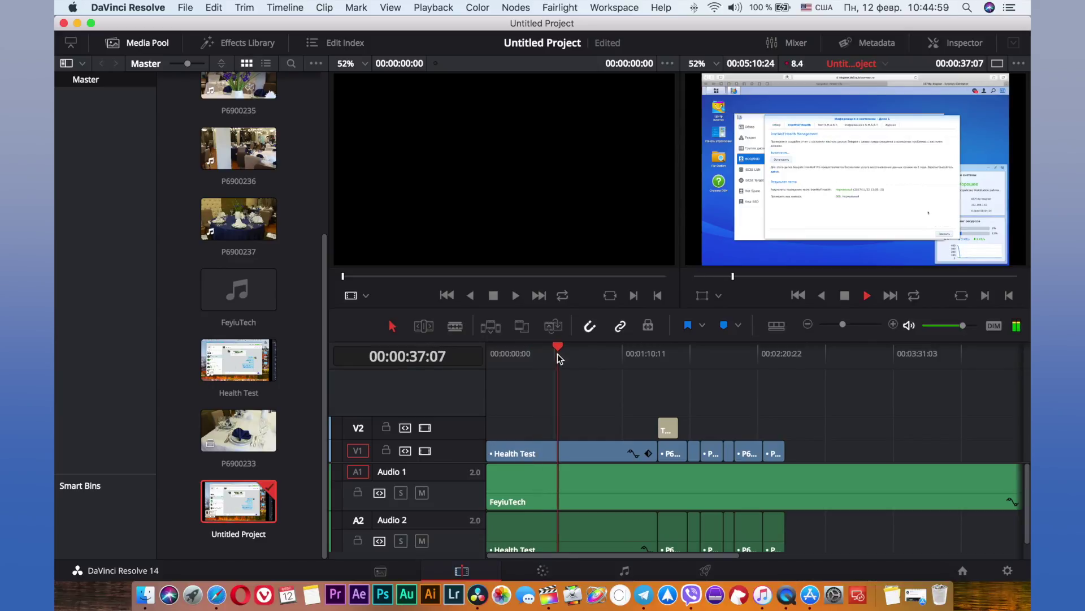
key("space")
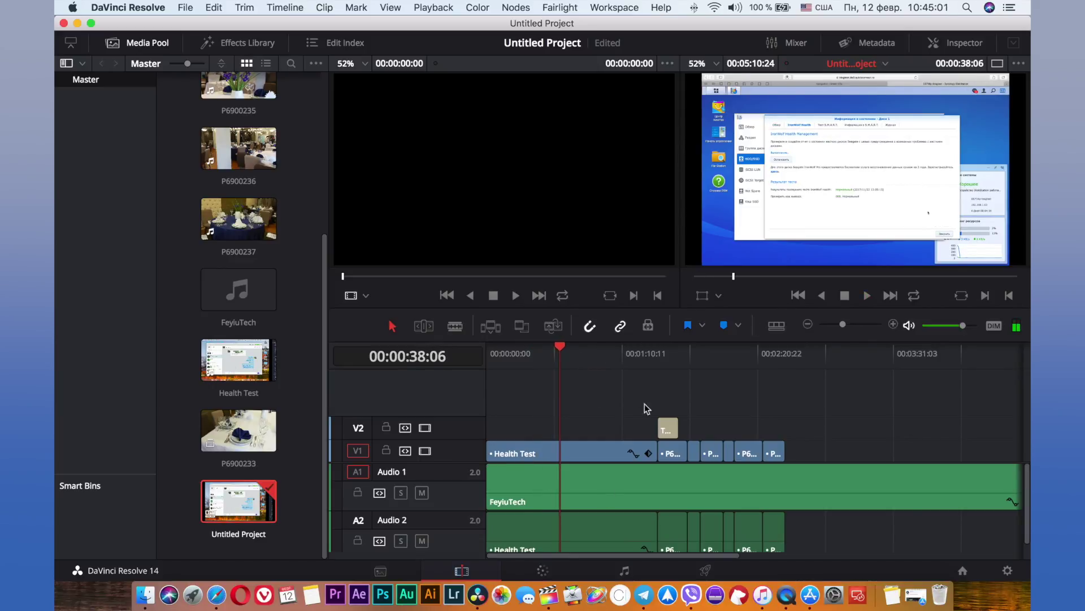
left_click(659, 353)
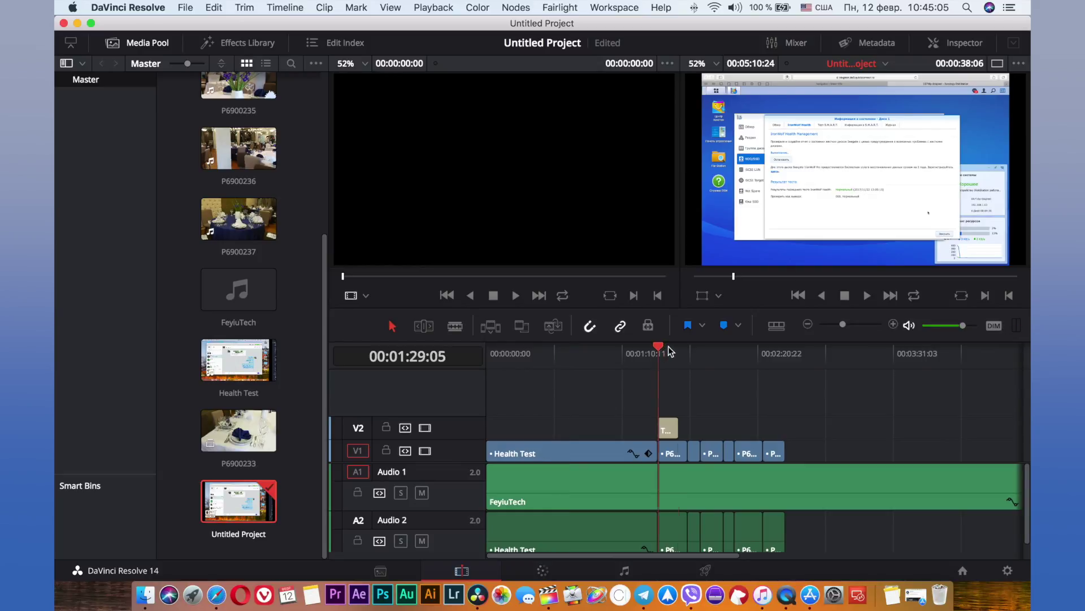
left_click(681, 354)
left_click_drag(843, 325, 855, 325)
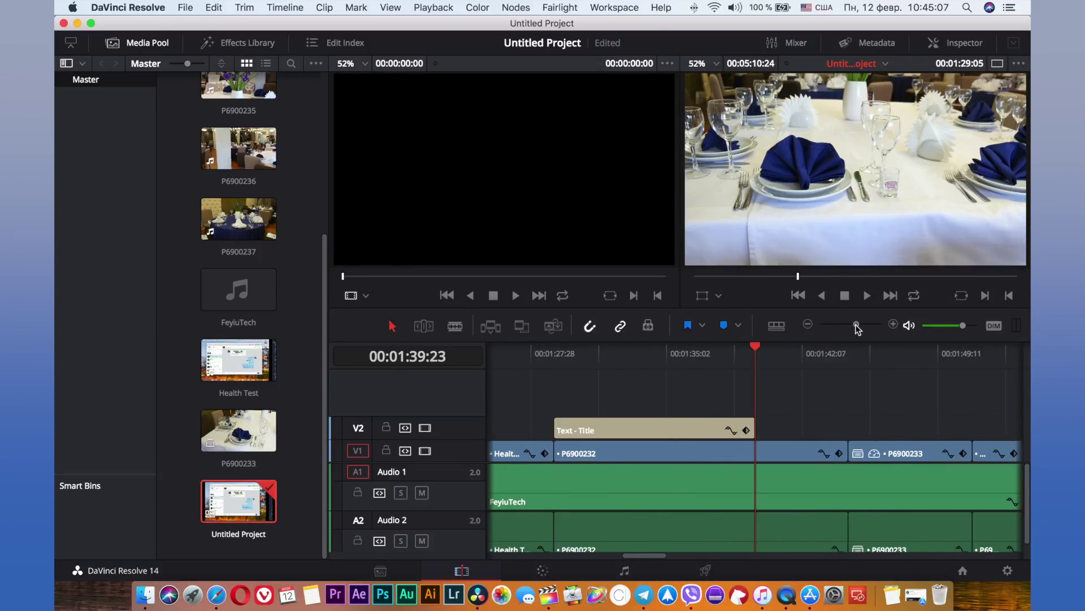
- Type trial letters 'jjj' into the Text - Title clip, then delete them to restore 'Title'
left_click(651, 353)
left_click(671, 353)
left_click(677, 430)
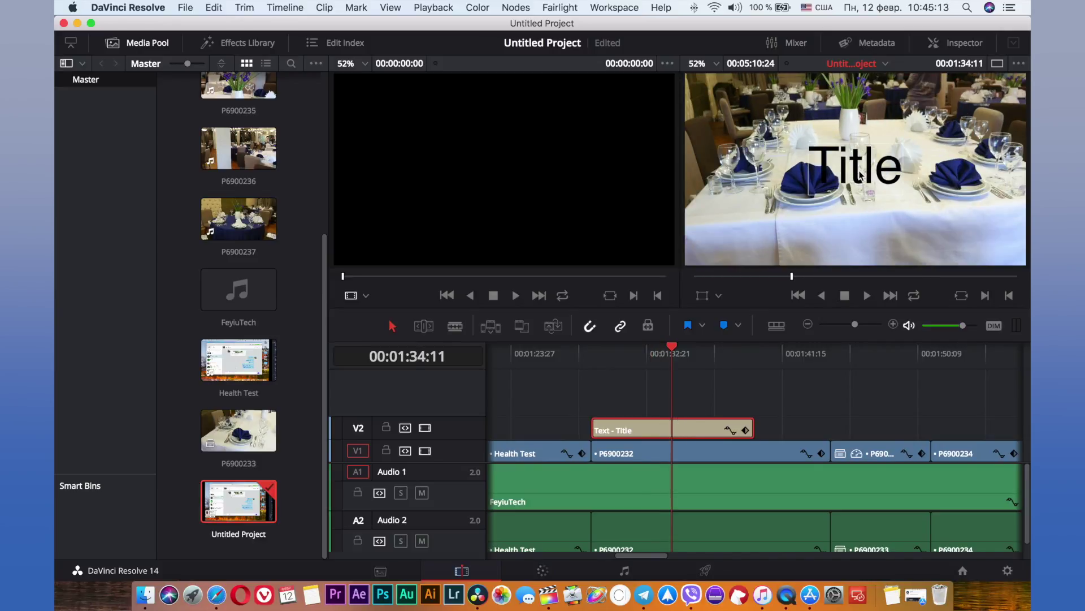
type("jjj")
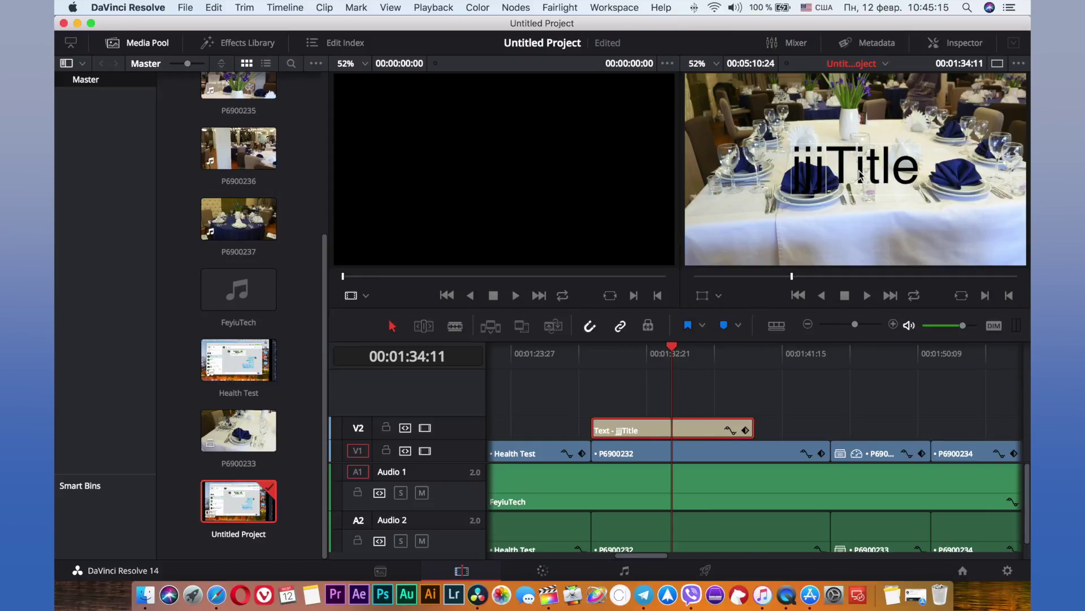
key("BackSpace")
key("BackSpace")
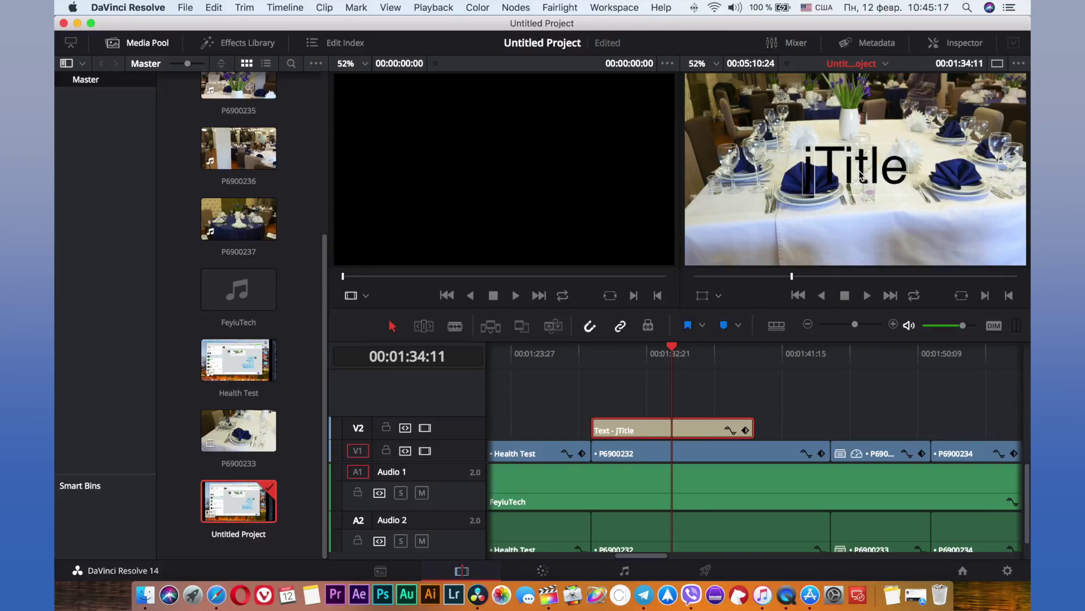
key("BackSpace")
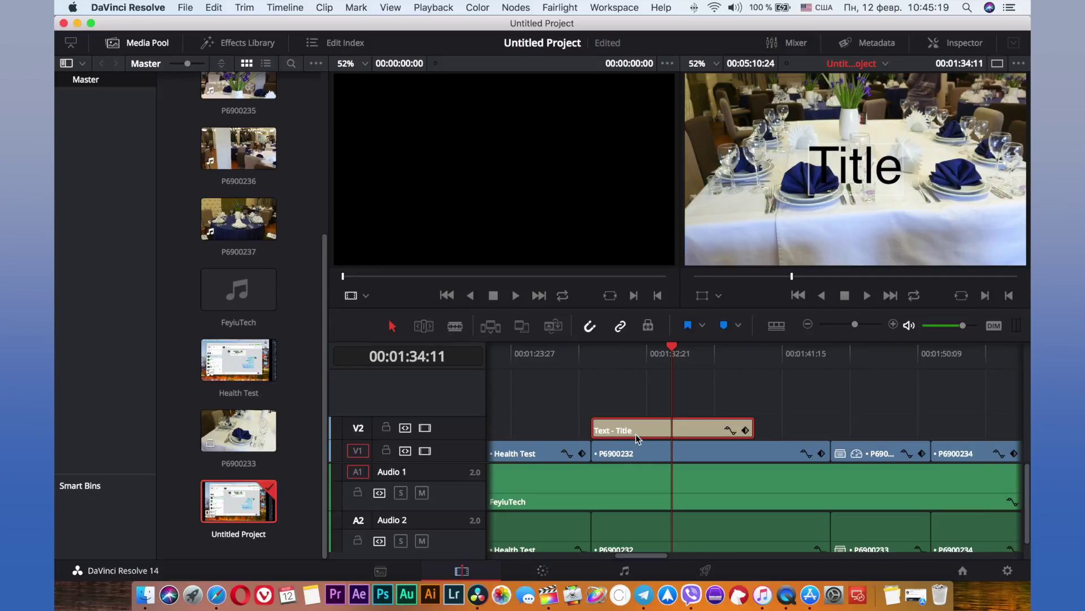
- Scroll the timeline right and open the context menu for clip P6900233
scroll(637, 438, "right", 5)
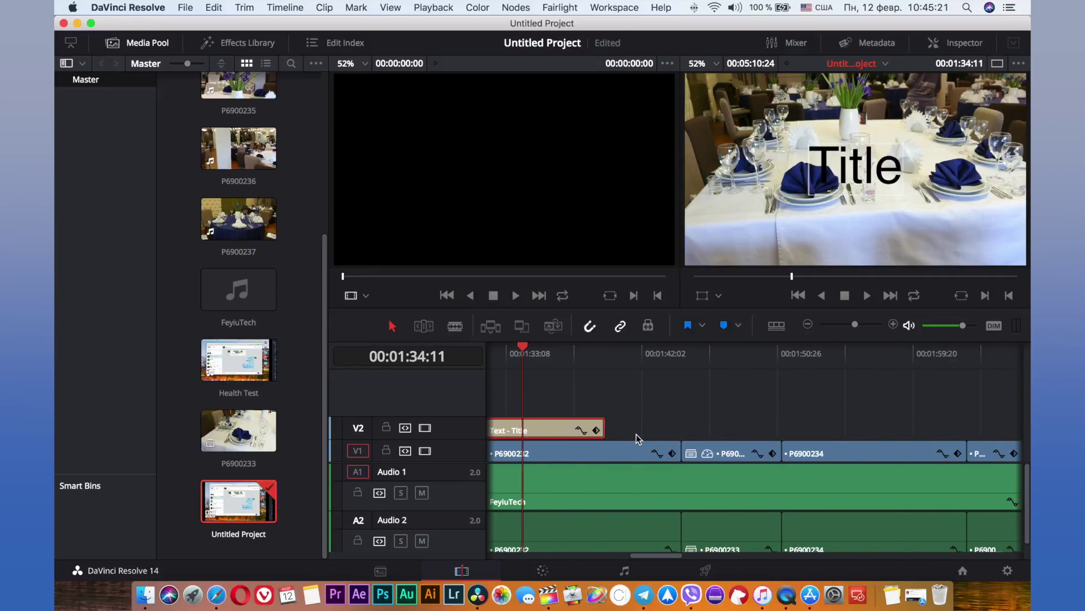
scroll(636, 434, "left", 2)
scroll(636, 435, "right", 8)
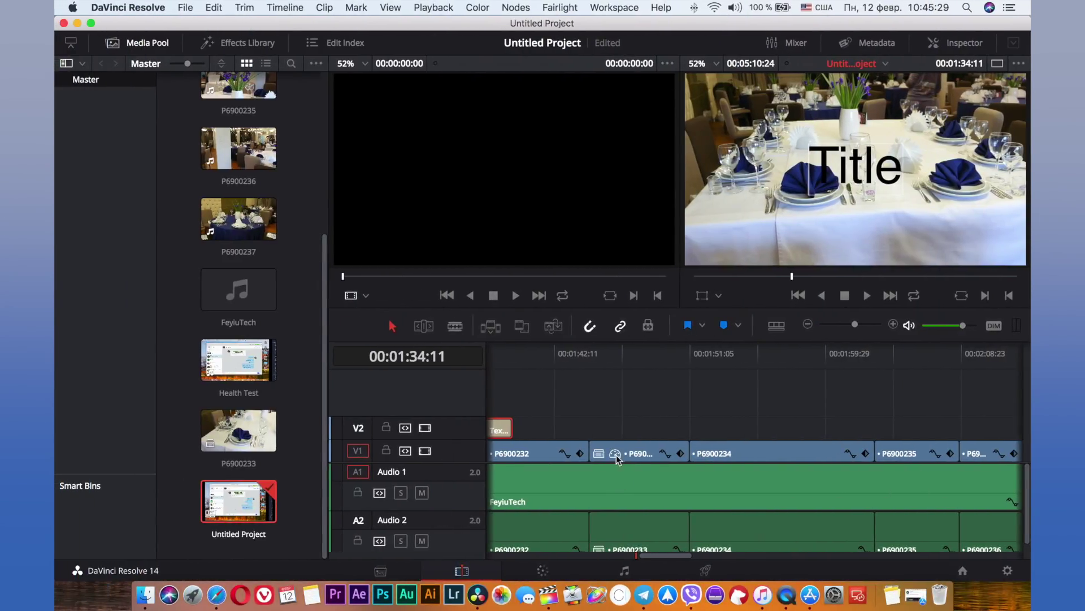
left_click(615, 454)
right_click(614, 453)
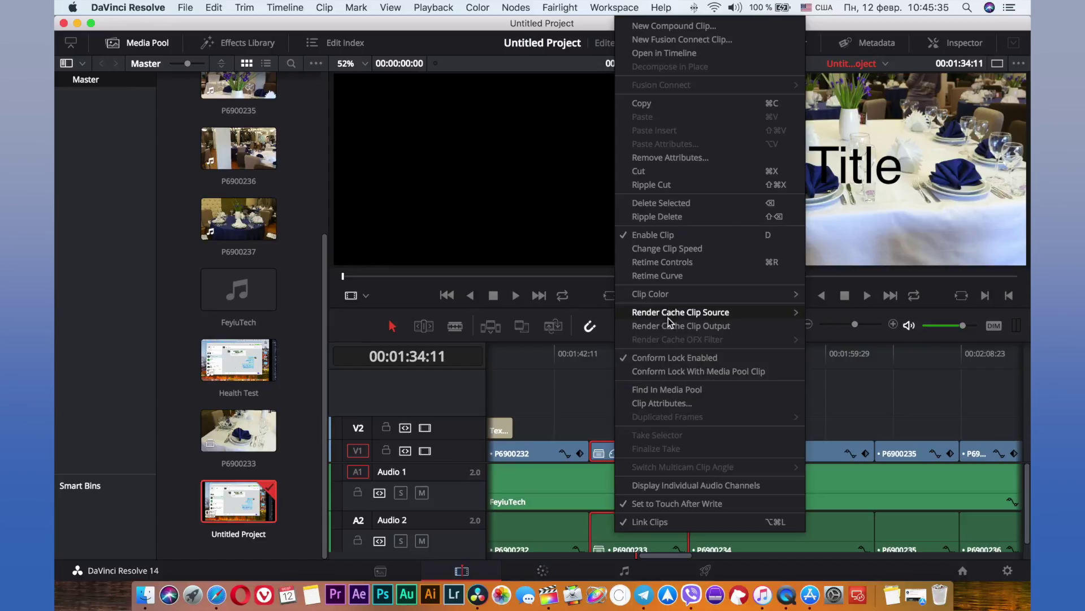
- Show Retime Controls on P6900233, move the playhead to 01:56:25, and switch to the Color page
left_click(667, 262)
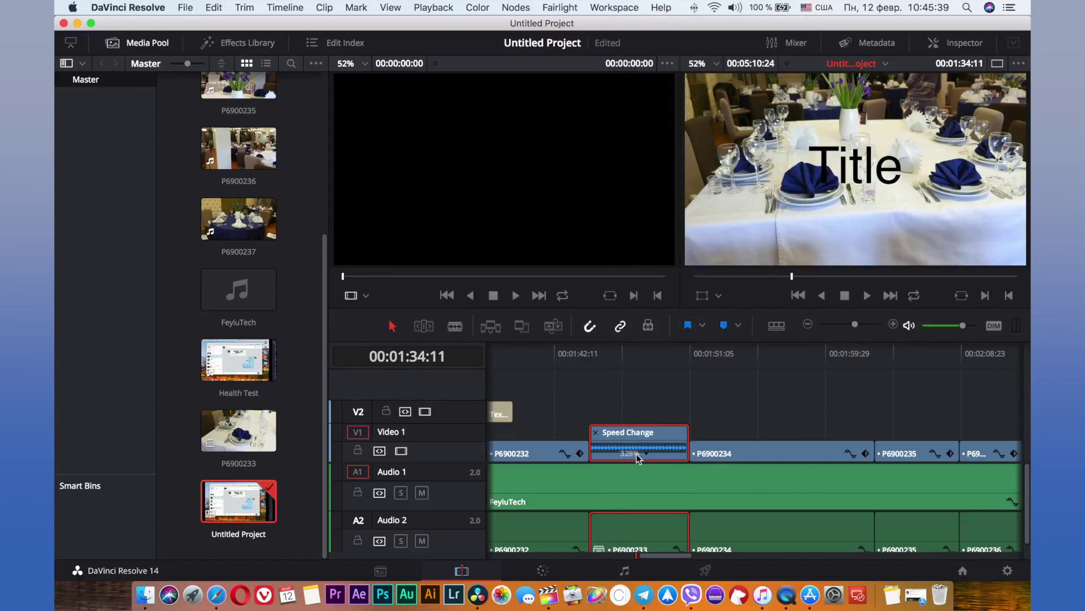
left_click_drag(744, 347, 777, 348)
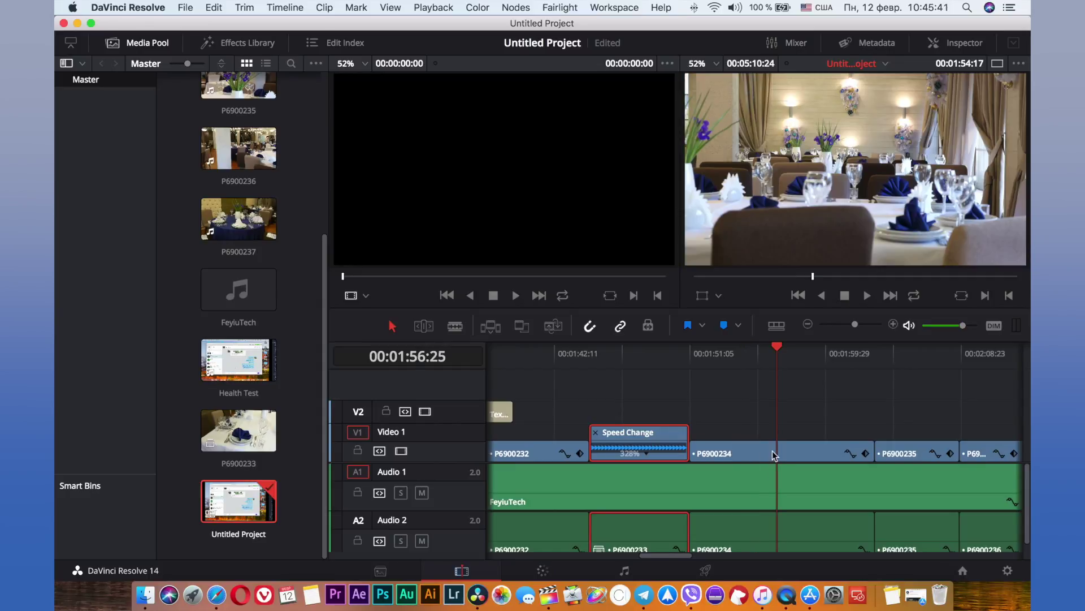
left_click(772, 453)
left_click(551, 571)
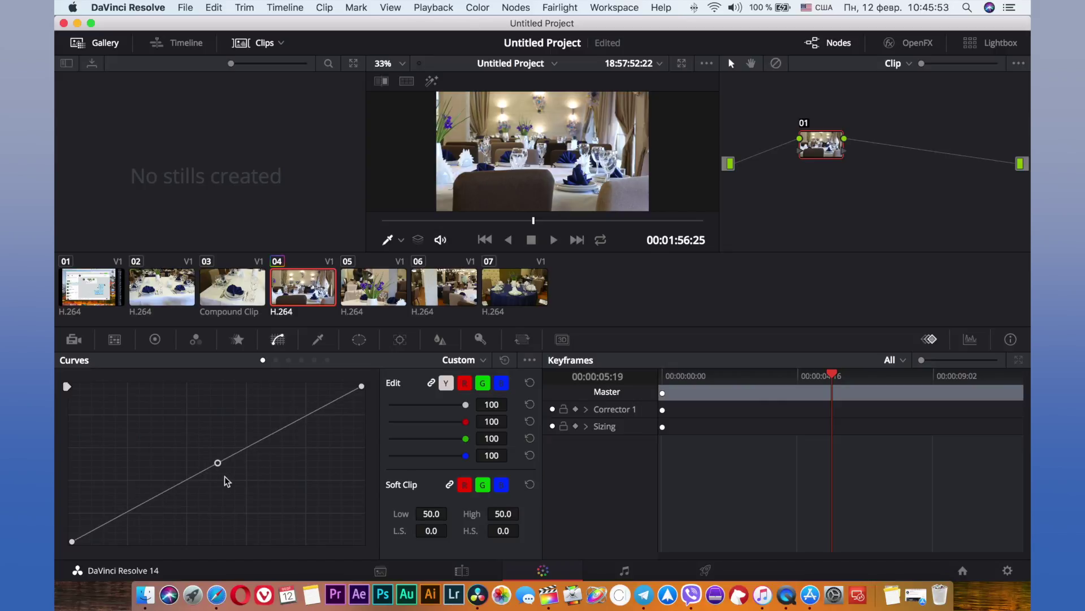
- Pull clip 04's midtone curve point down and move the top endpoint left, then go to Deliver
left_click_drag(225, 480, 232, 485)
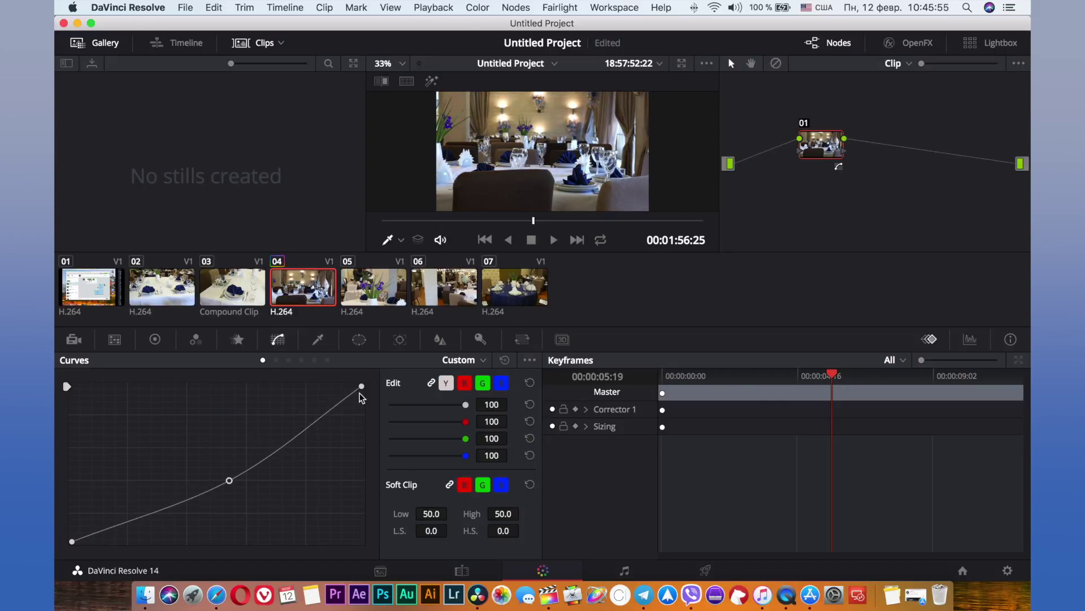
mouse_move(361, 386)
left_mouse_down()
mouse_move(348, 386)
mouse_move(459, 452)
left_mouse_up()
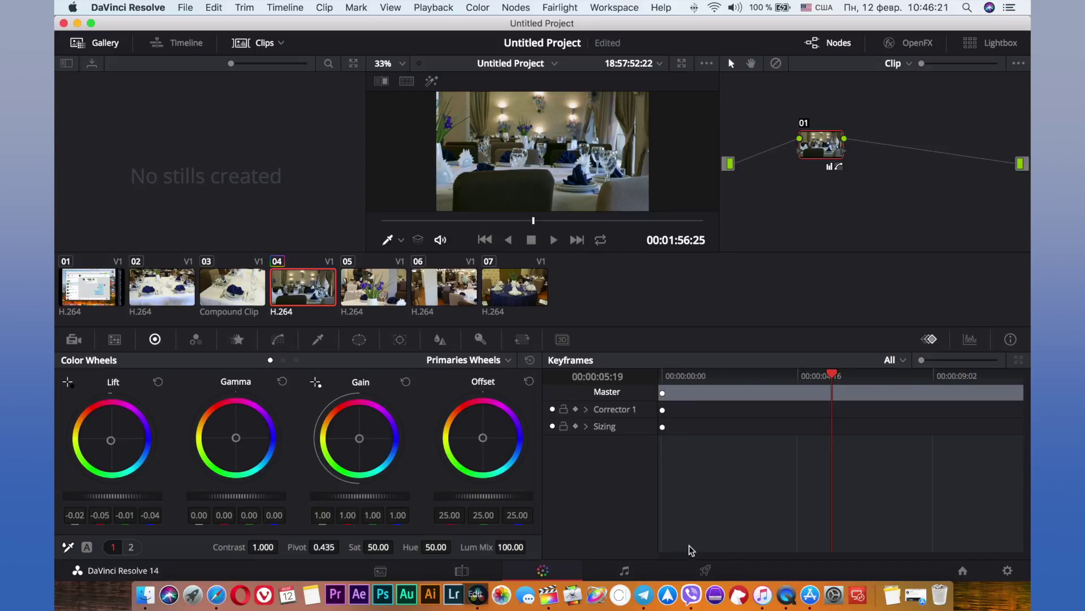
left_click(703, 567)
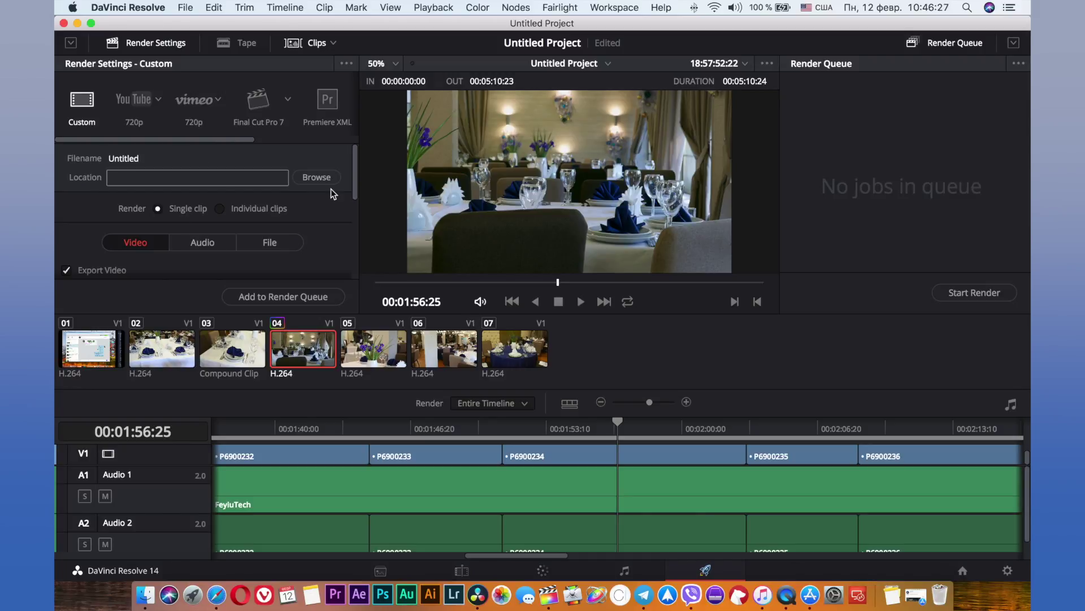
- Review the Custom render settings and queue Job 1 with the Desktop as file destination
scroll(269, 219, "down", 5)
scroll(269, 219, "up", 5)
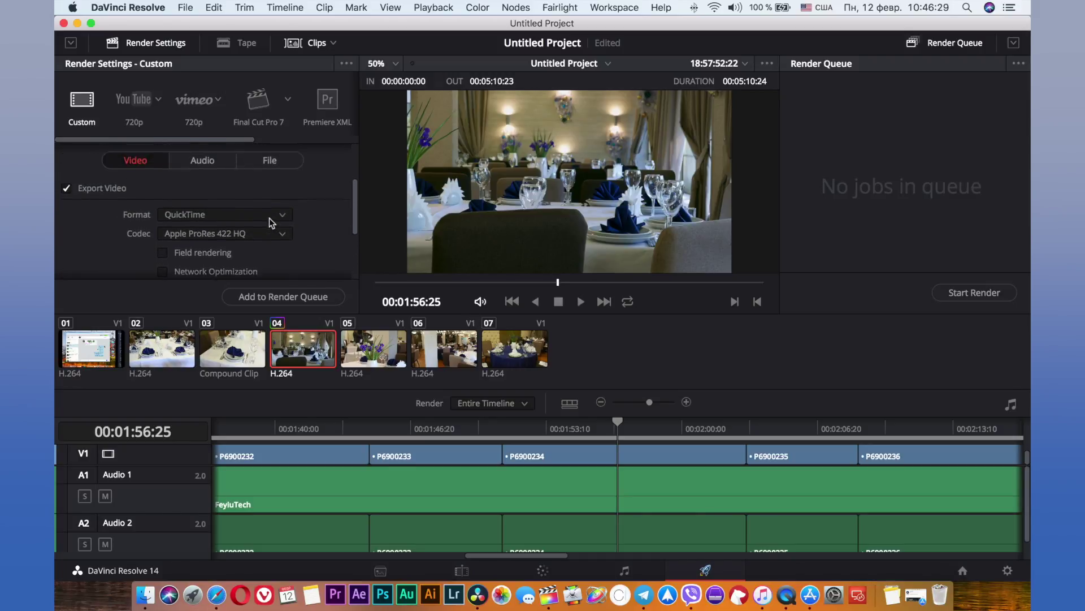
scroll(198, 204, "down", 3)
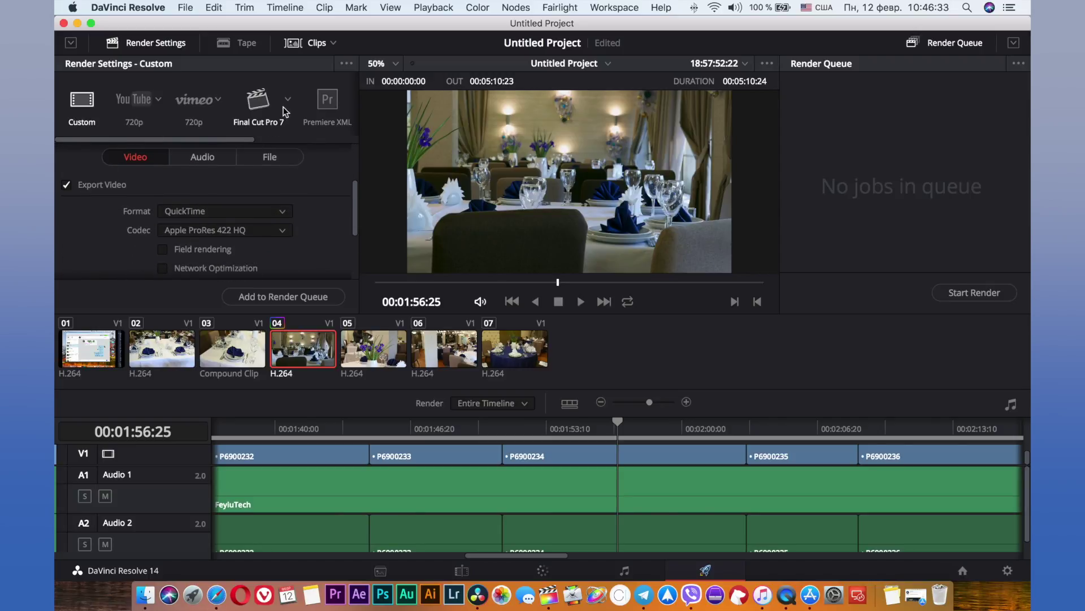
scroll(211, 224, "down", 2)
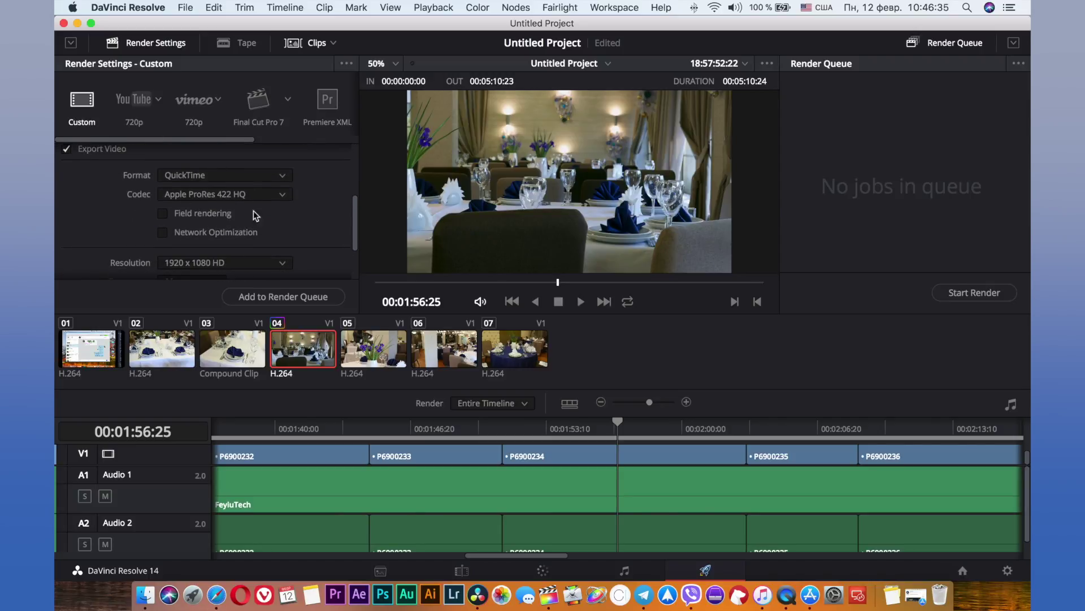
scroll(252, 223, "down", 2)
scroll(253, 231, "down", 2)
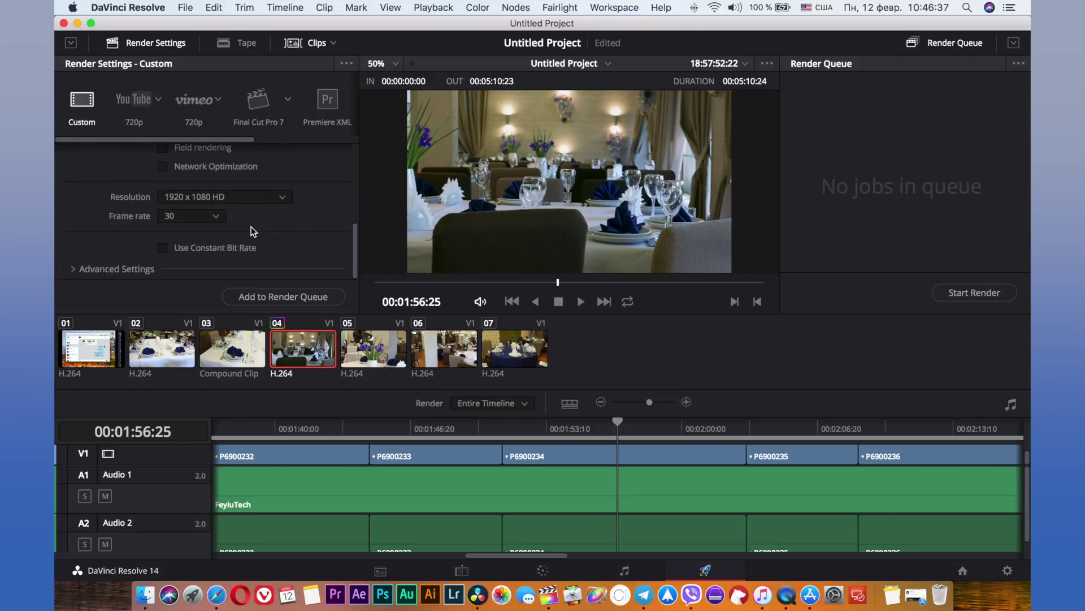
scroll(252, 231, "up", 5)
scroll(184, 201, "down", 5)
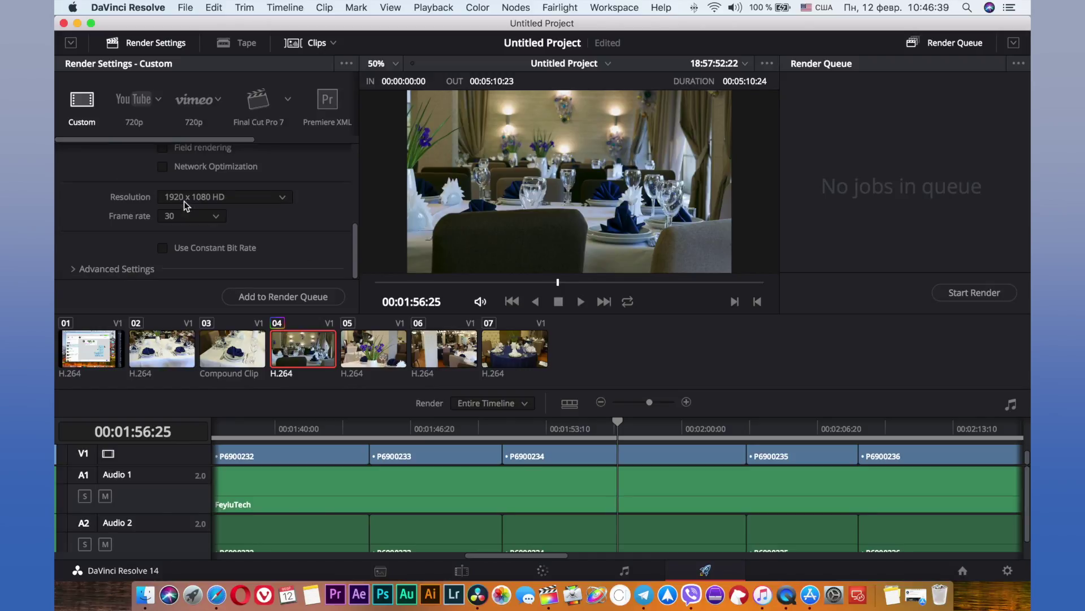
left_click(300, 297)
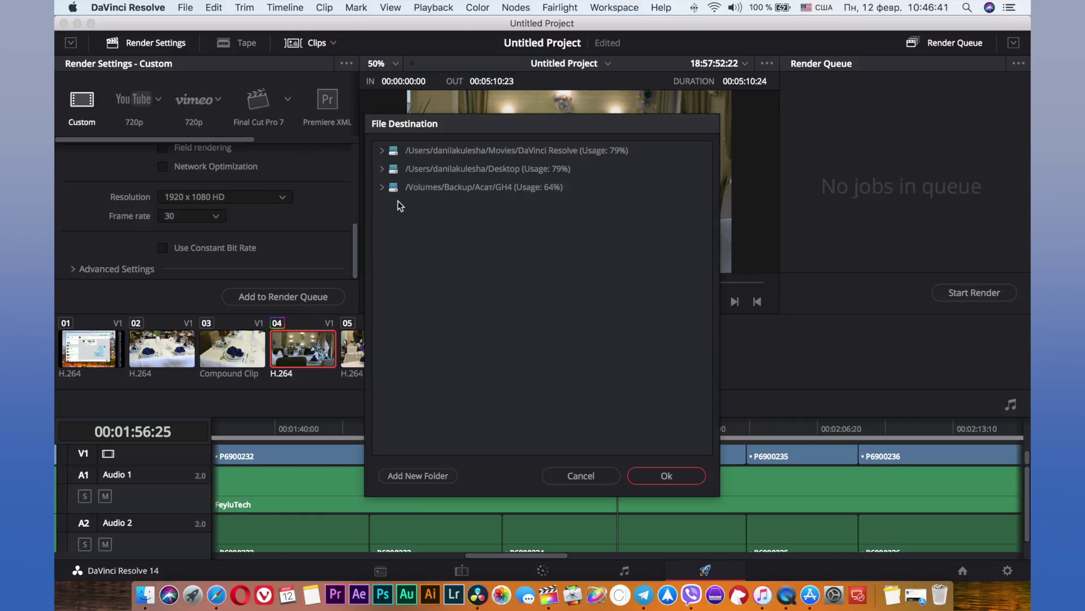
left_click(408, 188)
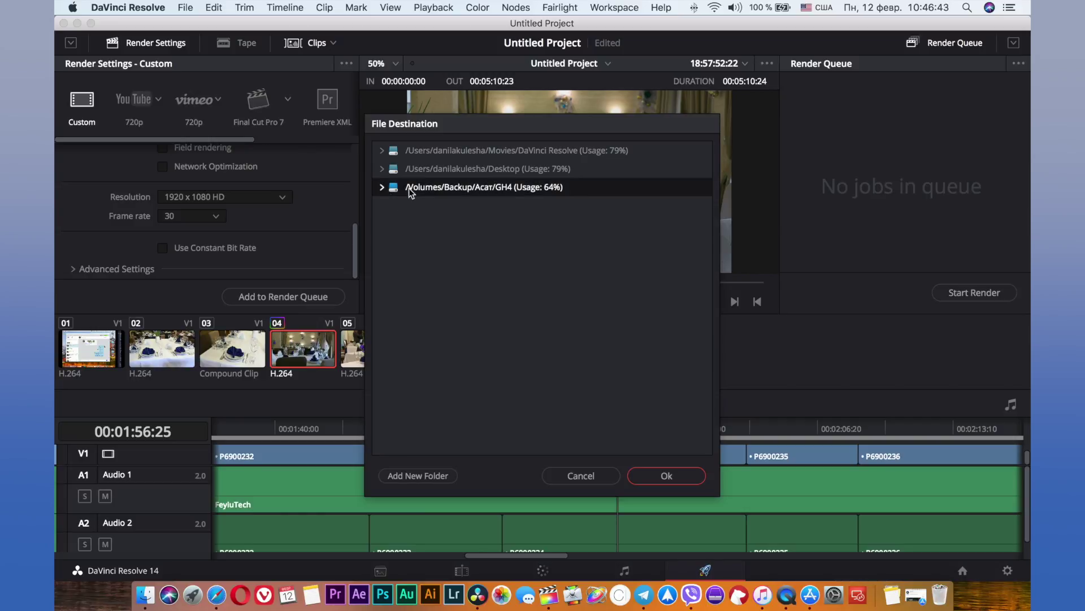
left_click(449, 168)
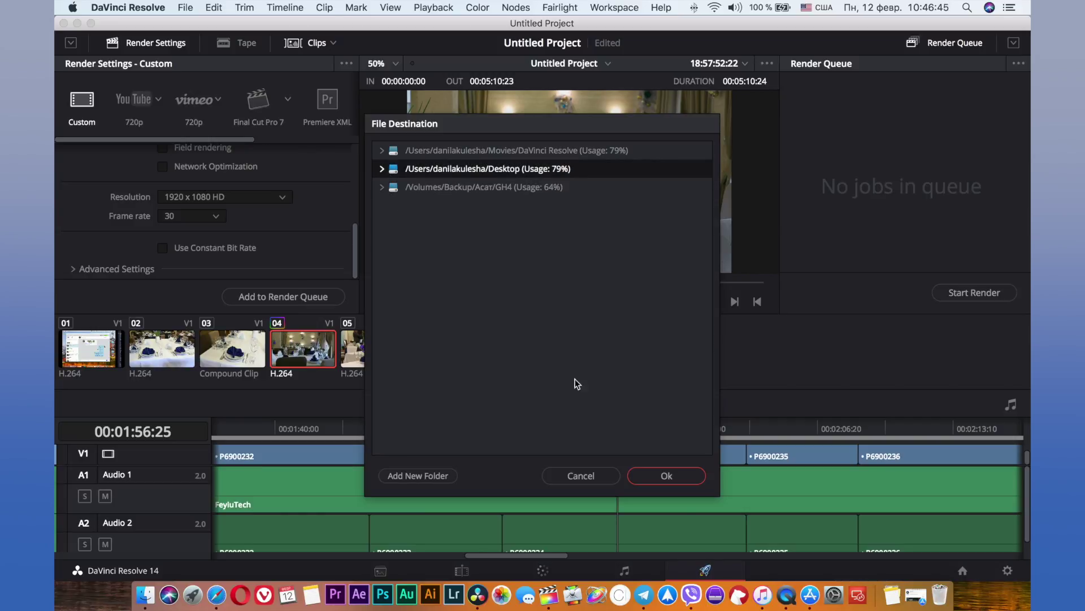
left_click(662, 474)
left_click(904, 148)
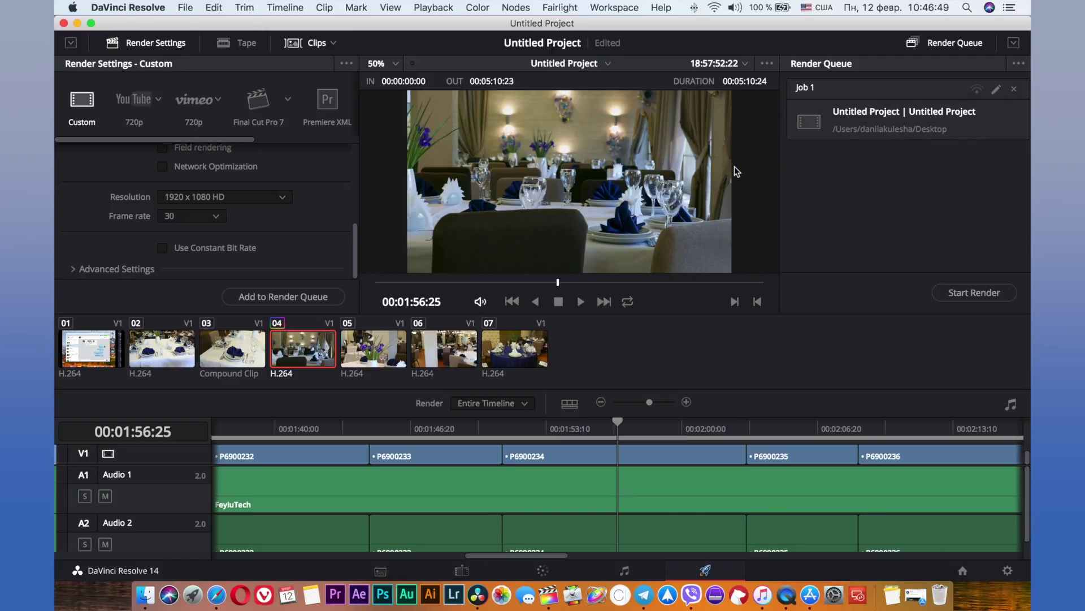
- Try the Final Cut Pro 7 render preset, then switch it to Final Cut Pro X
left_click(282, 113)
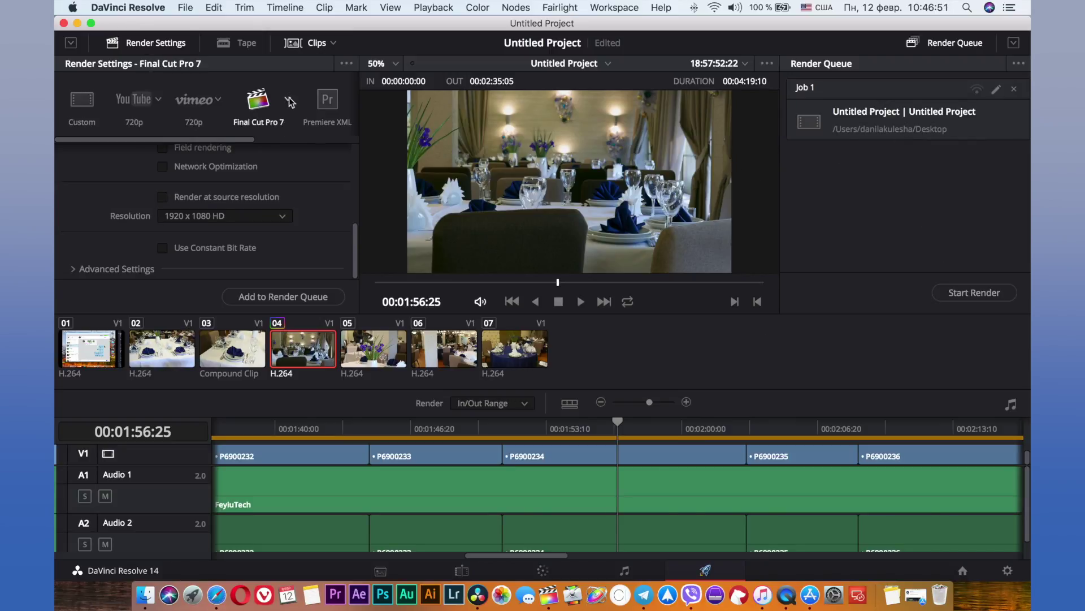
left_click(288, 98)
left_click(290, 103)
scroll(292, 171, "up", 5)
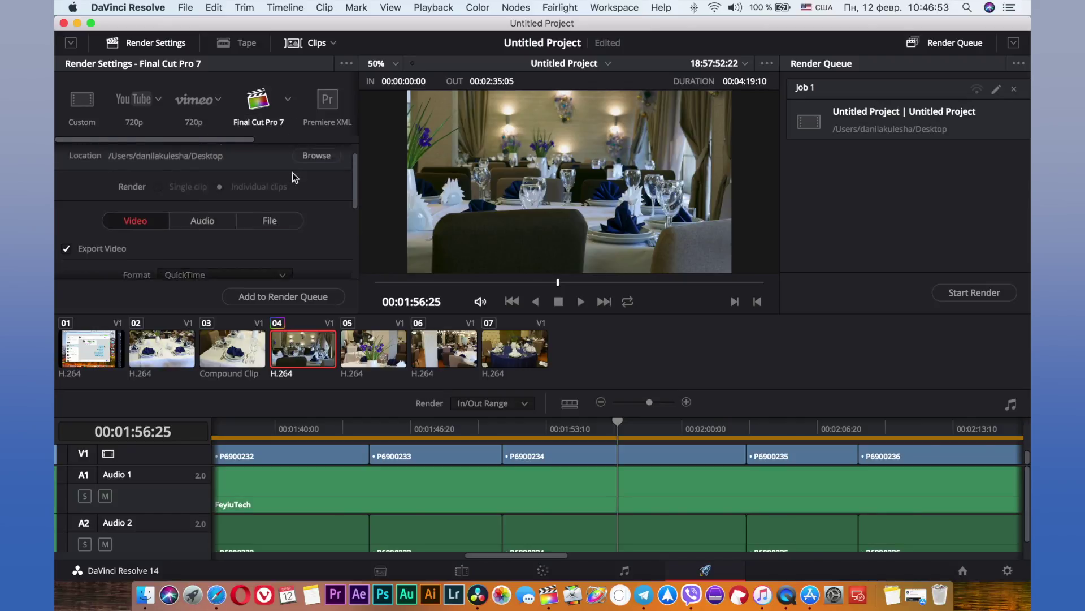
scroll(293, 171, "down", 3)
scroll(293, 172, "up", 3)
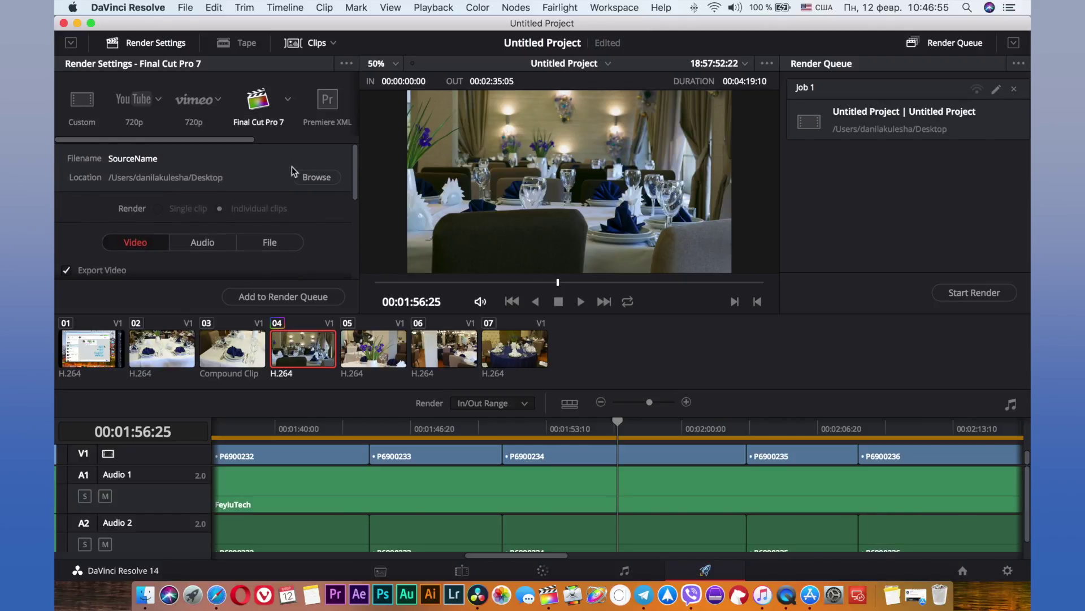
left_click(287, 100)
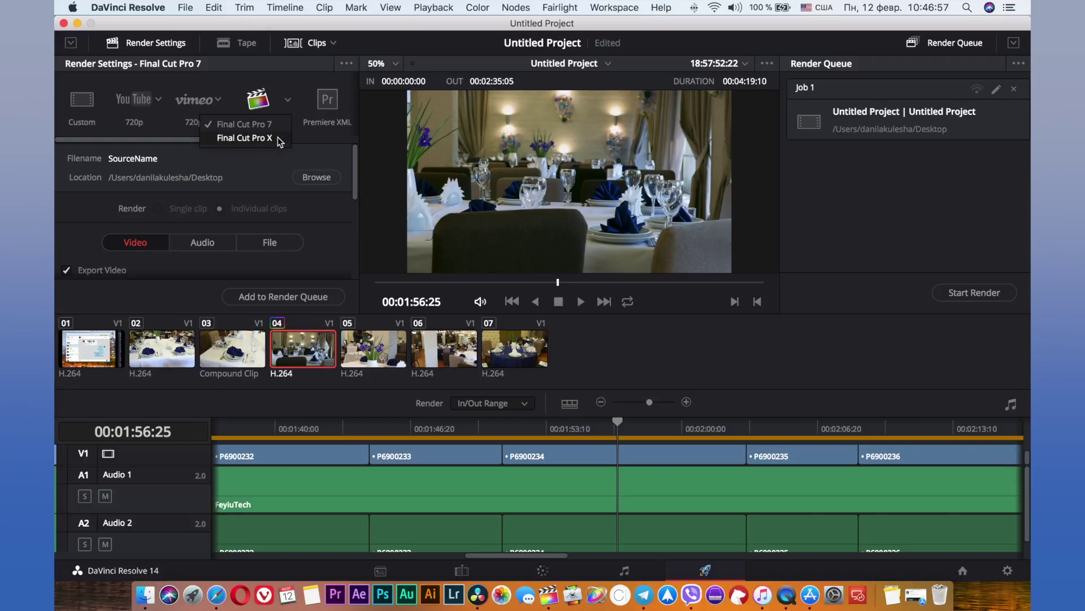
left_click(277, 137)
- Review the Final Cut Pro X format and codec settings, then return to the Custom preset
scroll(272, 197, "down", 3)
scroll(272, 197, "down", 1)
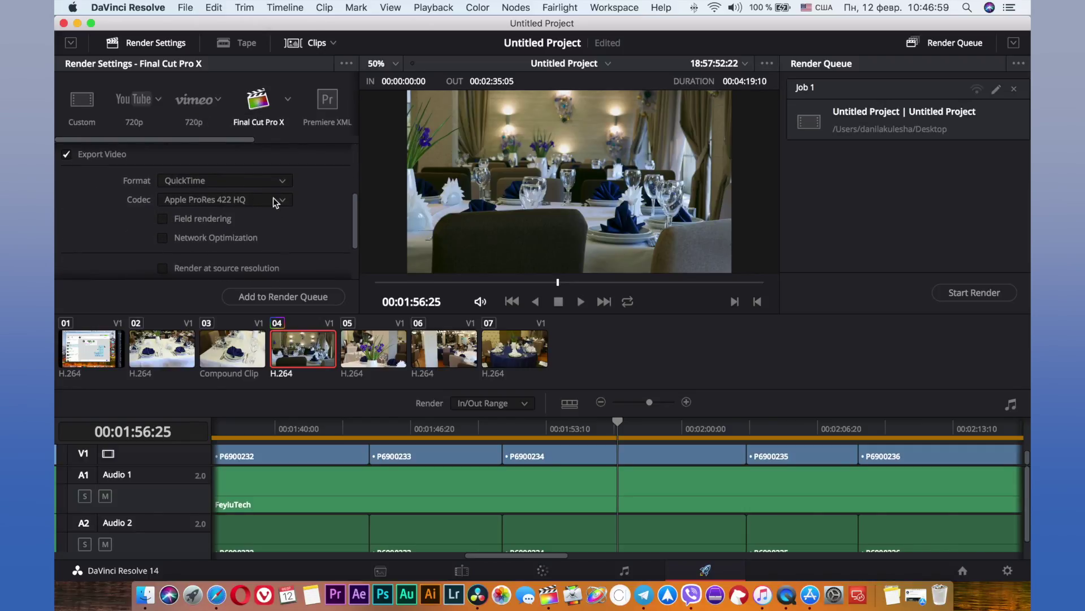
scroll(273, 198, "down", 3)
scroll(277, 205, "up", 1)
scroll(255, 237, "up", 5)
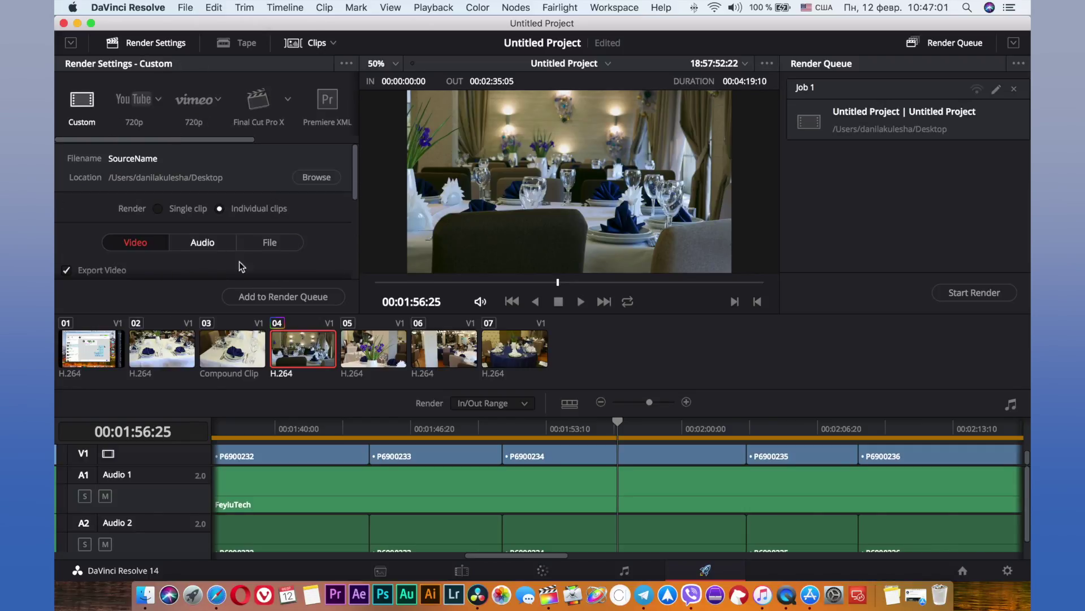
scroll(253, 274, "down", 8)
scroll(246, 229, "up", 4)
scroll(247, 187, "up", 2)
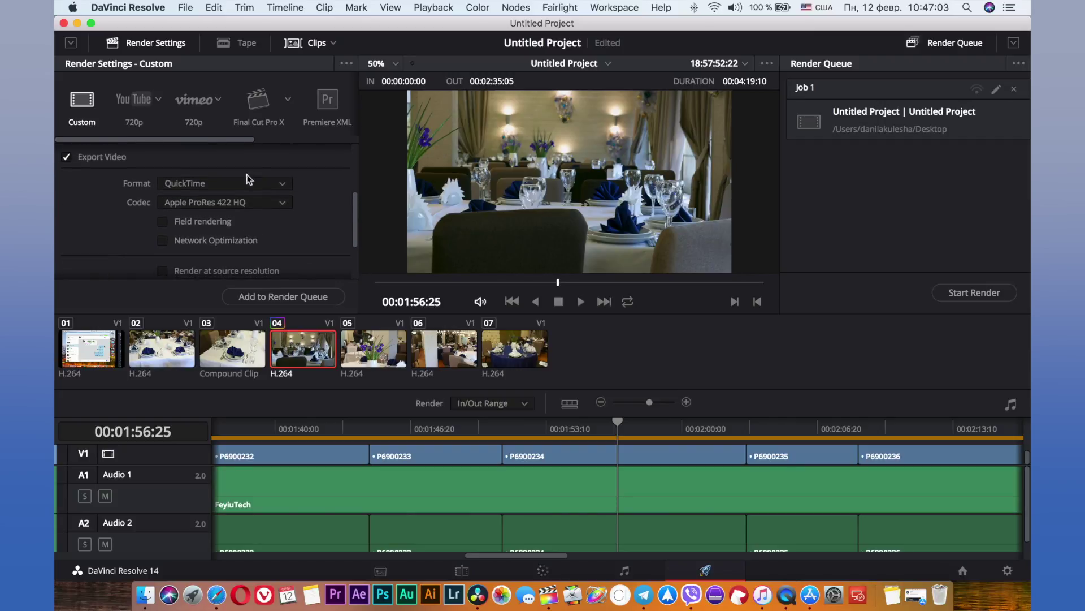
left_click(259, 102)
left_click(82, 102)
scroll(242, 207, "up", 3)
mouse_move(256, 140)
left_mouse_down()
mouse_move(353, 144)
mouse_move(162, 127)
left_mouse_up()
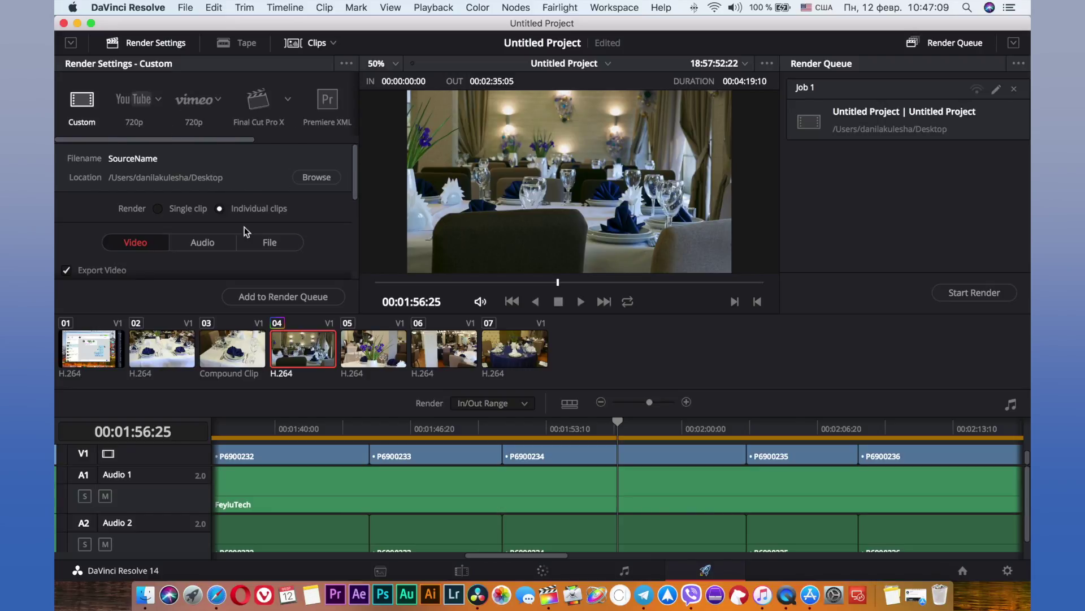
- On the Edit page, scroll the timeline to the title section around 01:48:02
left_click(461, 568)
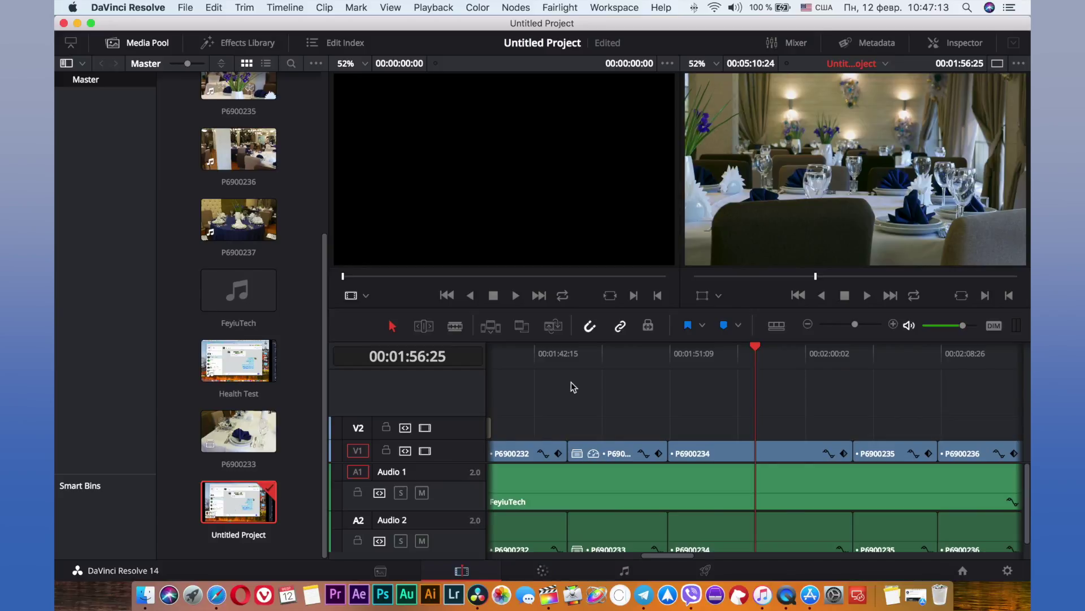
scroll(571, 382, "left", 10)
left_click_drag(684, 346, 872, 372)
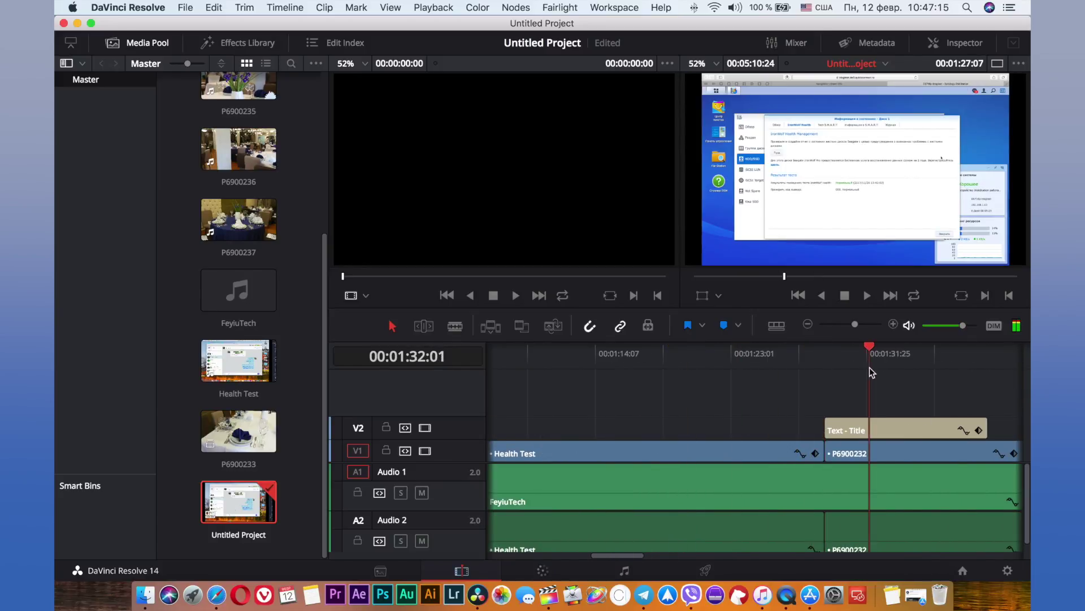
scroll(870, 368, "right", 2)
scroll(870, 367, "right", 4)
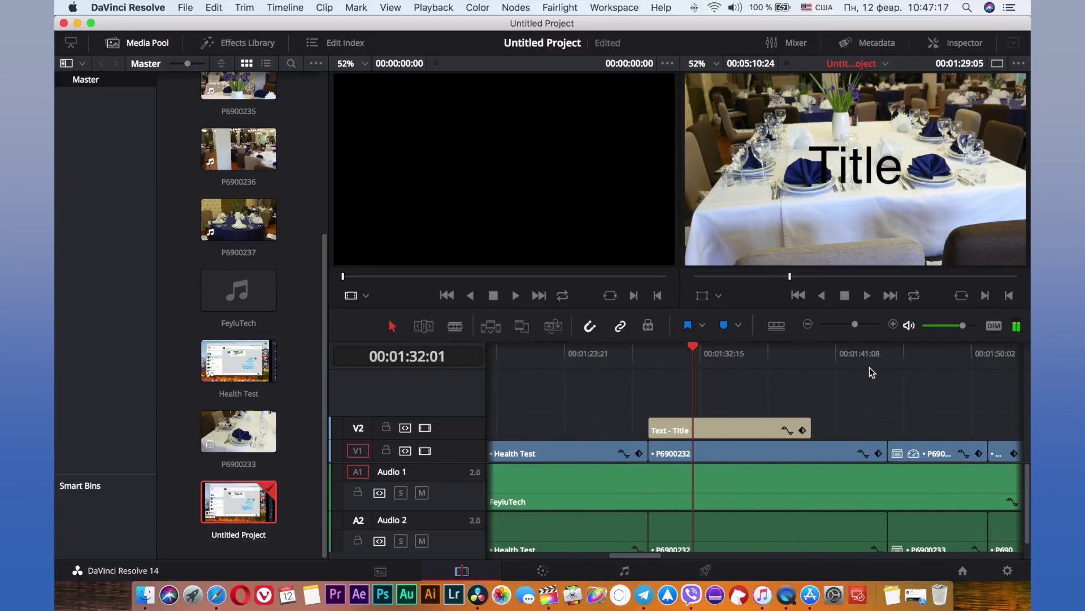
scroll(871, 367, "right", 4)
left_click(840, 360)
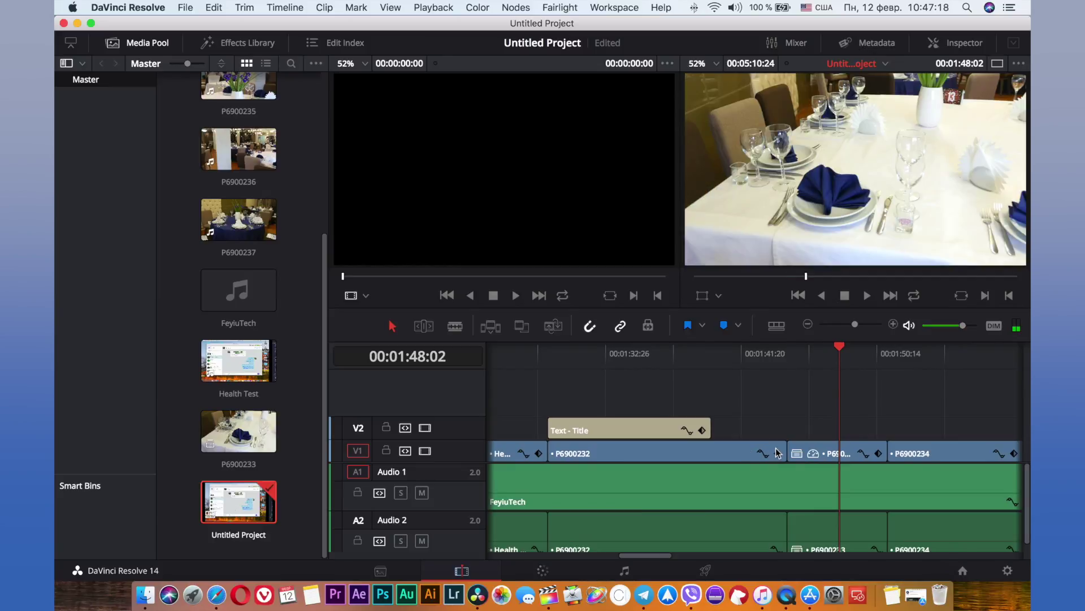
- Delete the Text - Title clip from track V2 above P6900232
left_click(648, 426)
key("Delete")
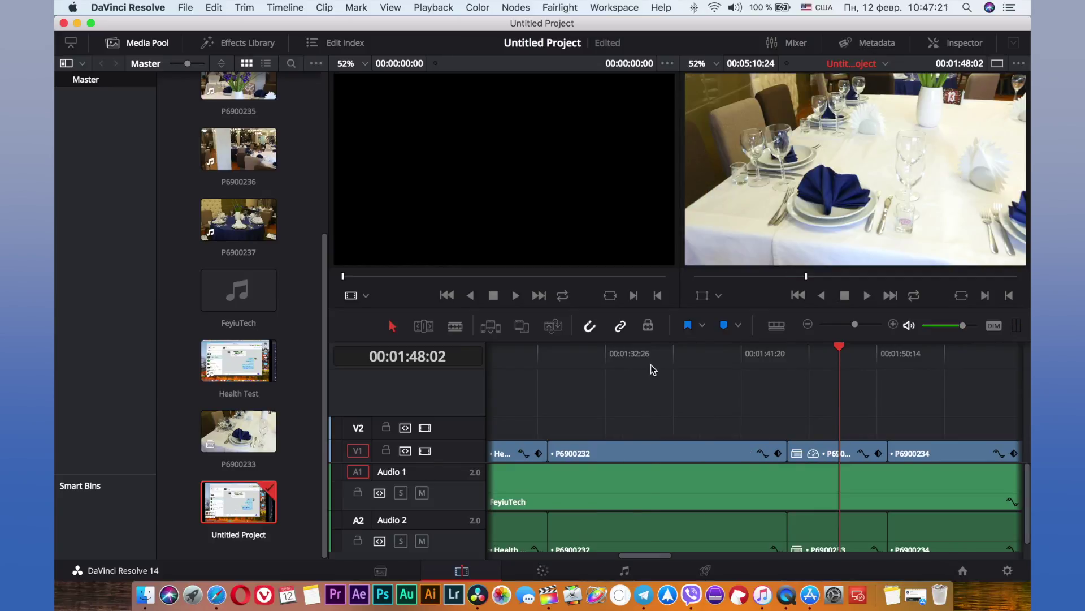
left_click(650, 362)
- Bring up the File > Export AAF, XML timeline export dialog
left_click(211, 7)
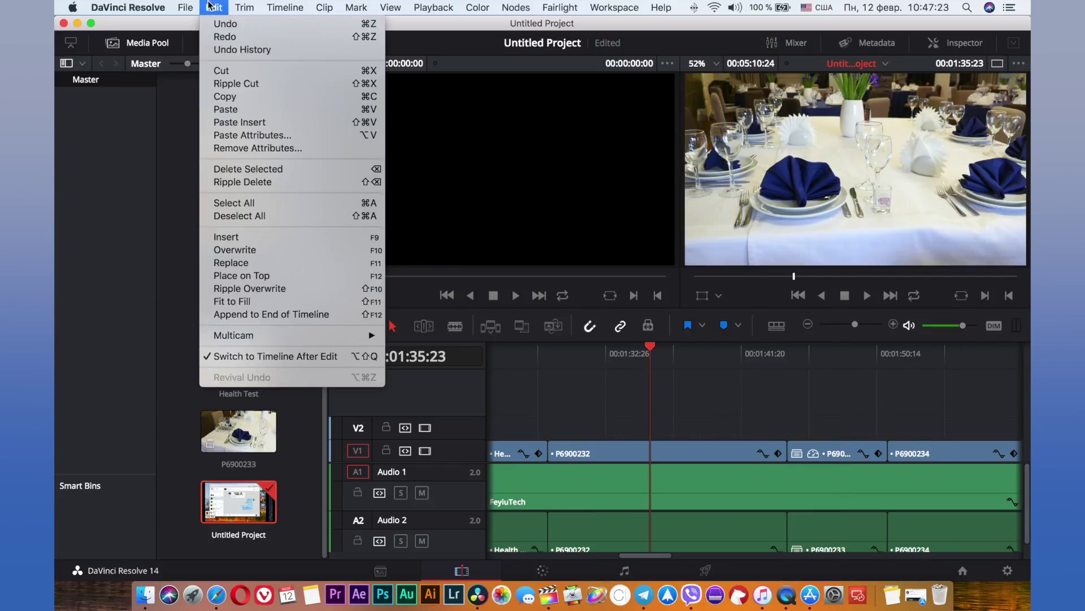
mouse_move(185, 7)
left_click(305, 236)
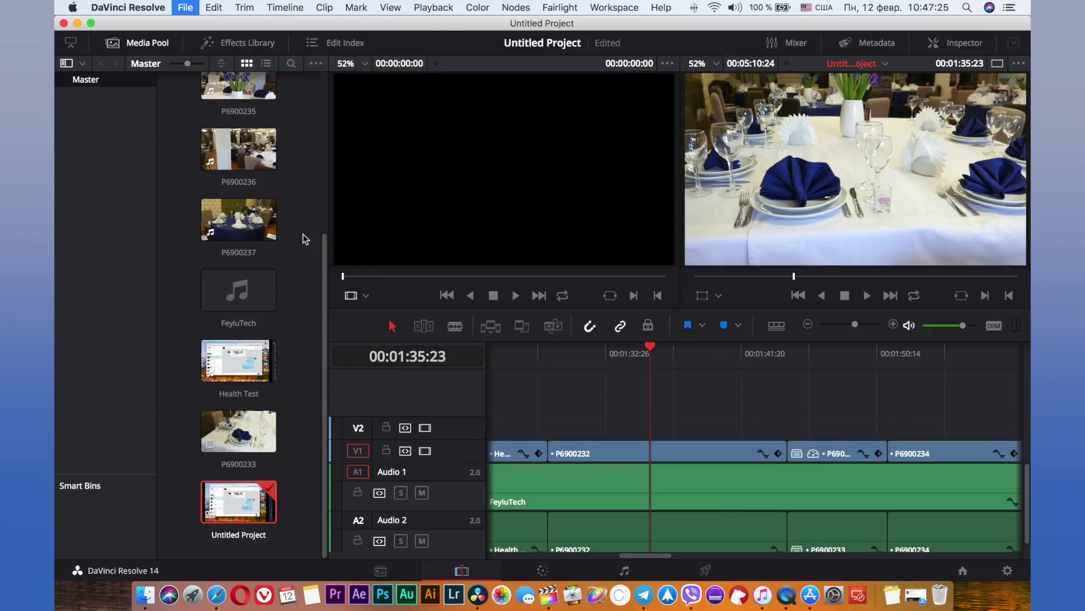
- Save the timeline as FCPXML 1.7 file 'Untitled Project (Resolve)' on the Desktop
left_click(570, 225)
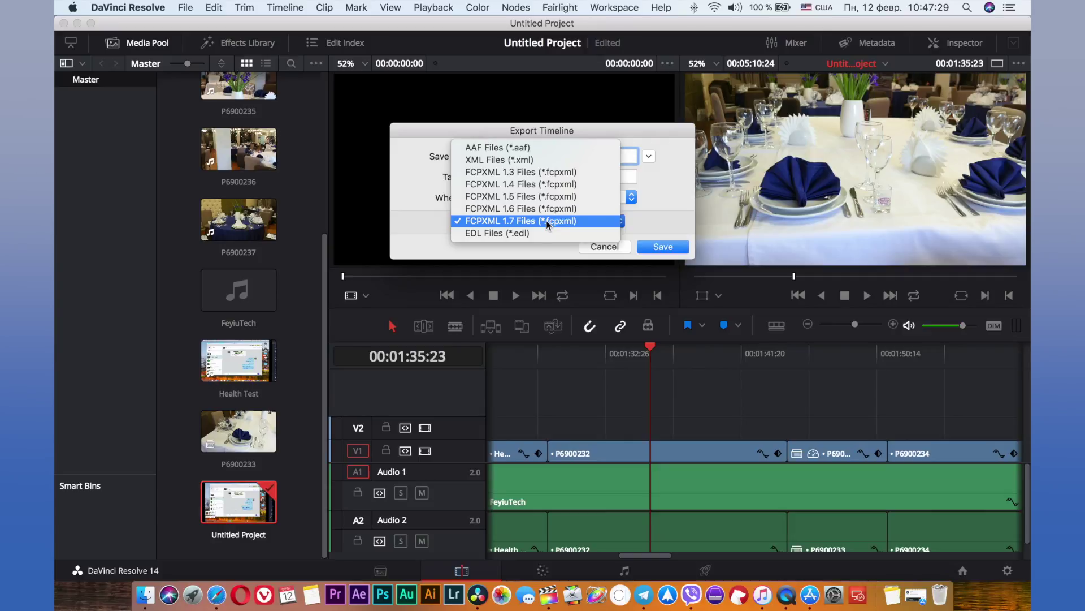
left_click(547, 221)
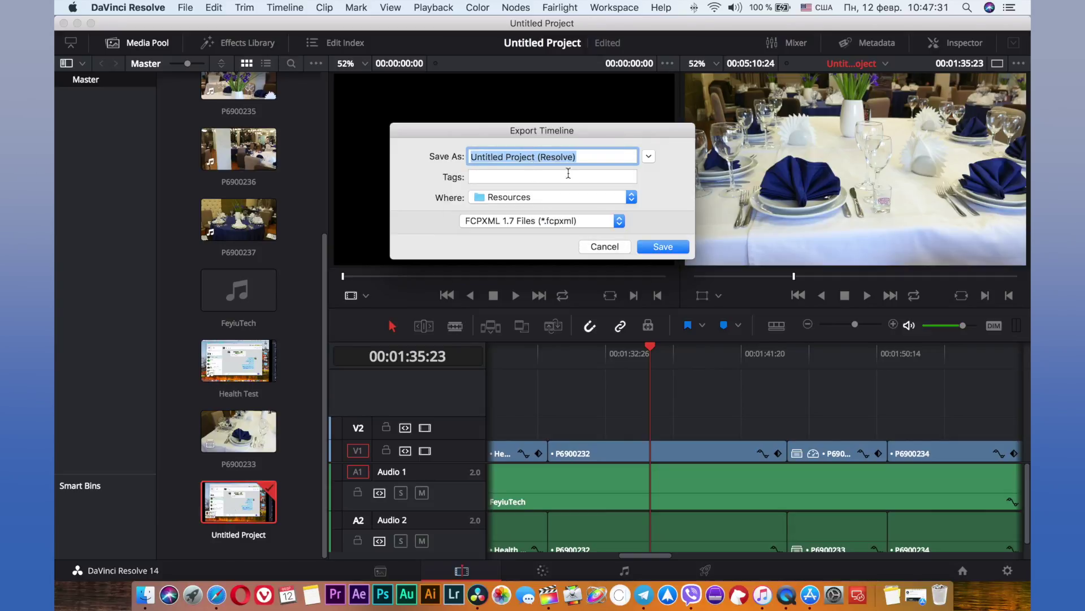
left_click(648, 156)
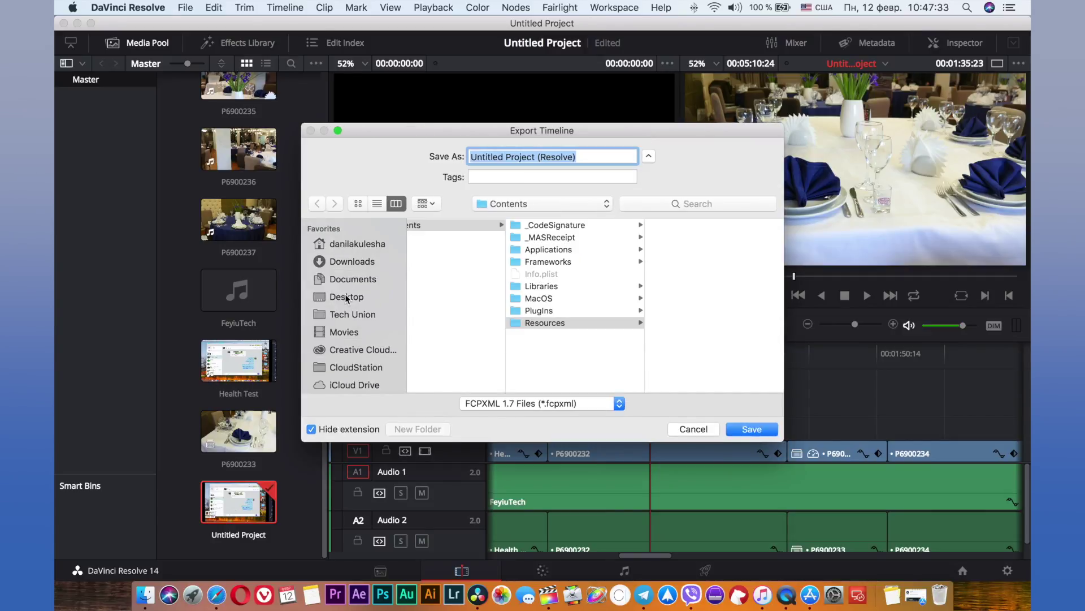
left_click(347, 297)
left_click(751, 429)
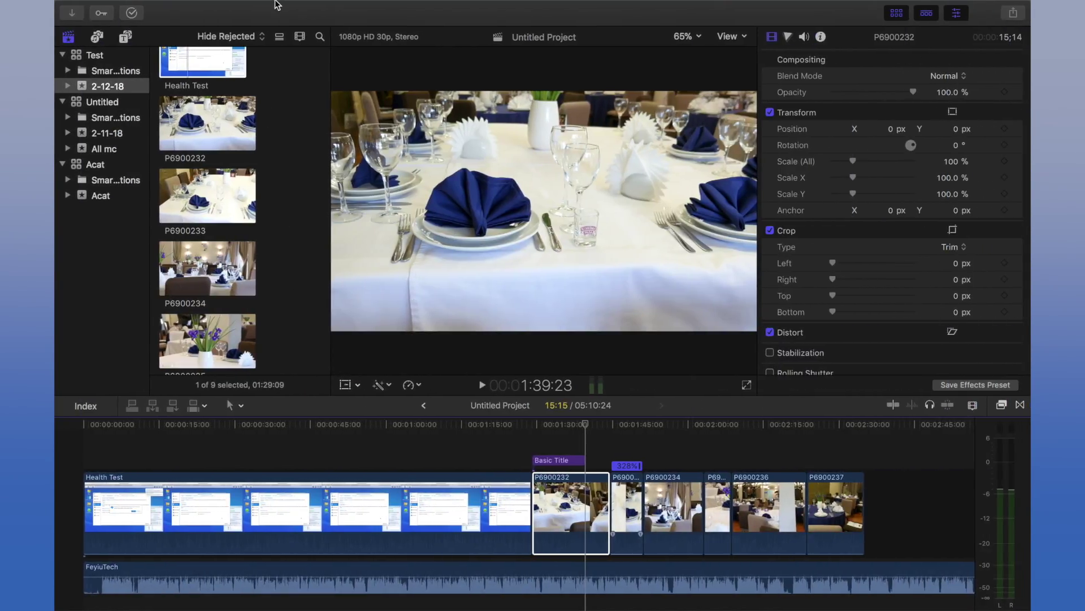
- Import 'Untitled Project (Resolve).fcpxml' from the Desktop via File > Import > XML and select it
left_click(171, 7)
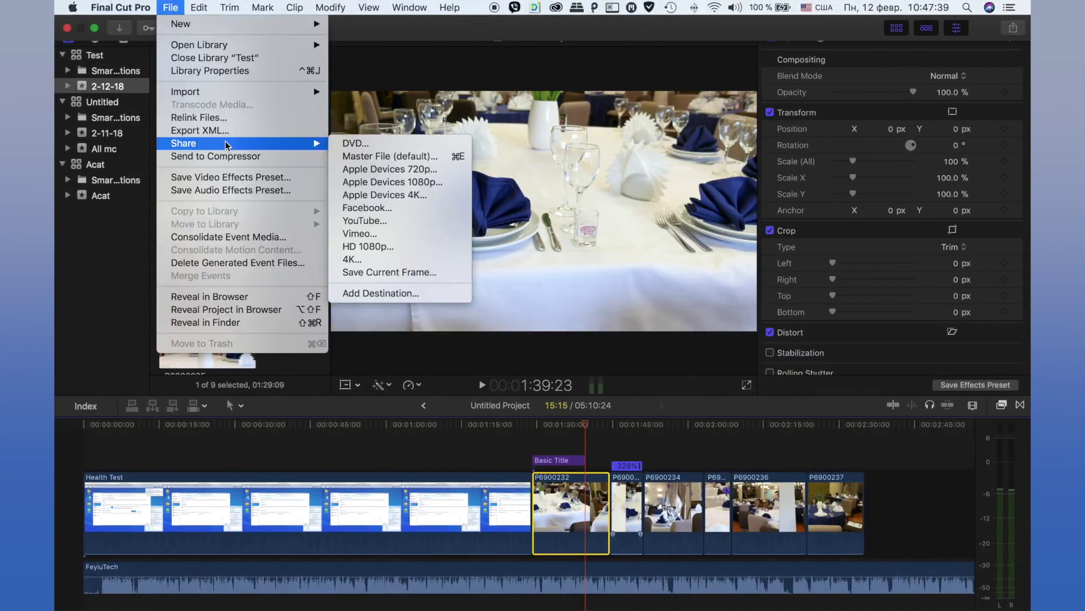
mouse_move(293, 92)
left_click(390, 131)
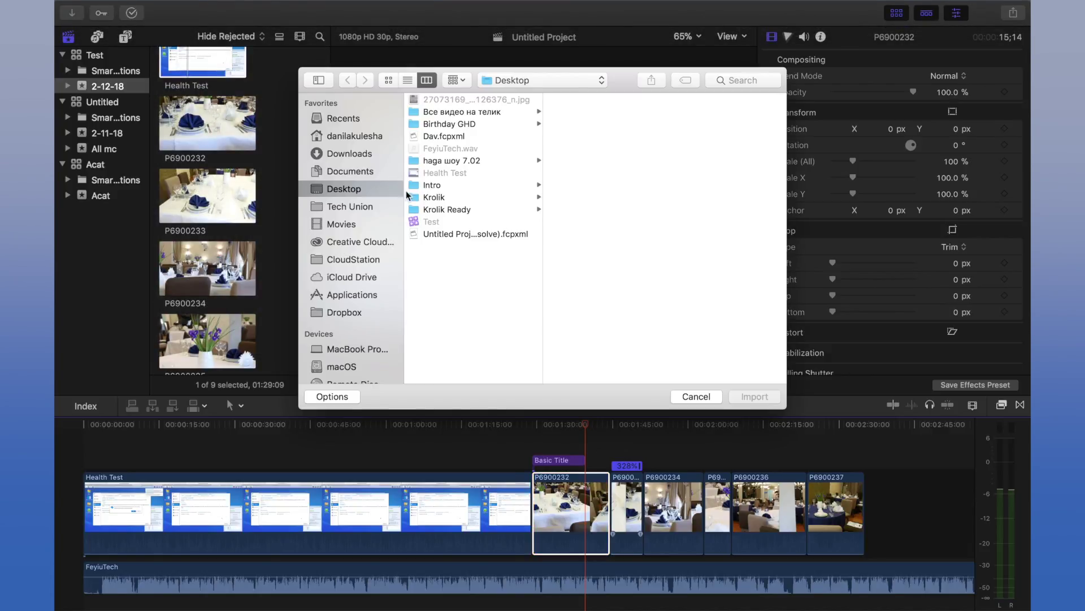
left_click(460, 234)
left_click(746, 398)
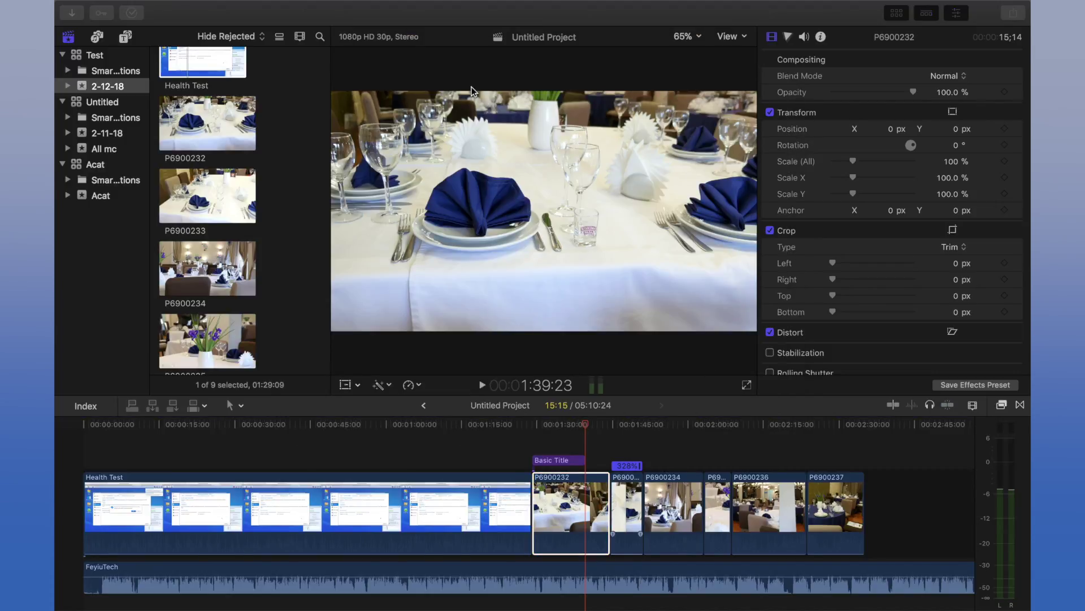
left_click(187, 103)
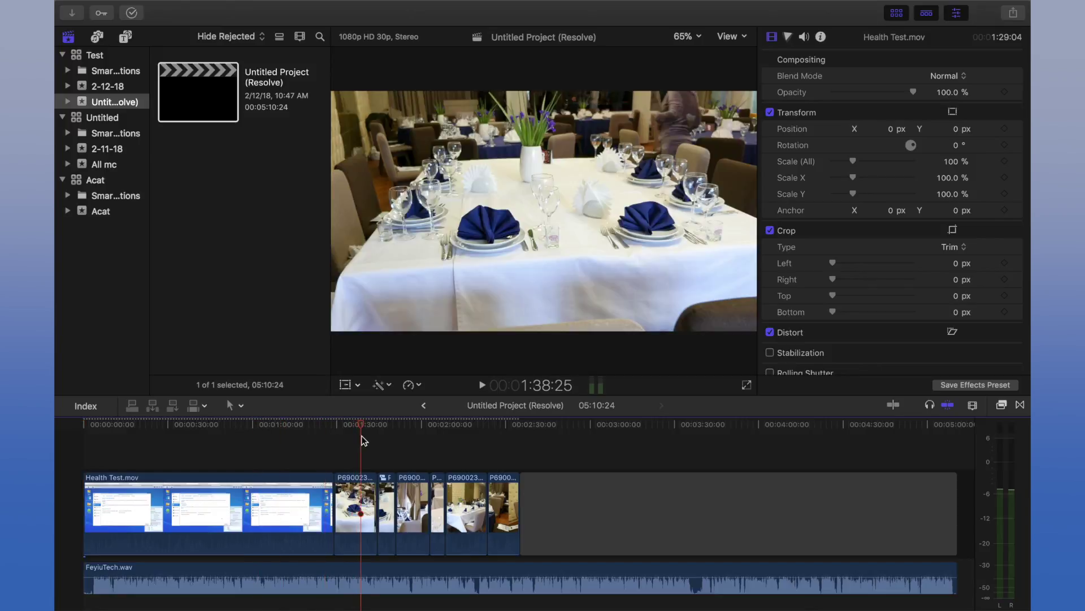
- Skim the imported timeline and inspect clips P6900234 and P6900232 in the Inspector
left_click(396, 441)
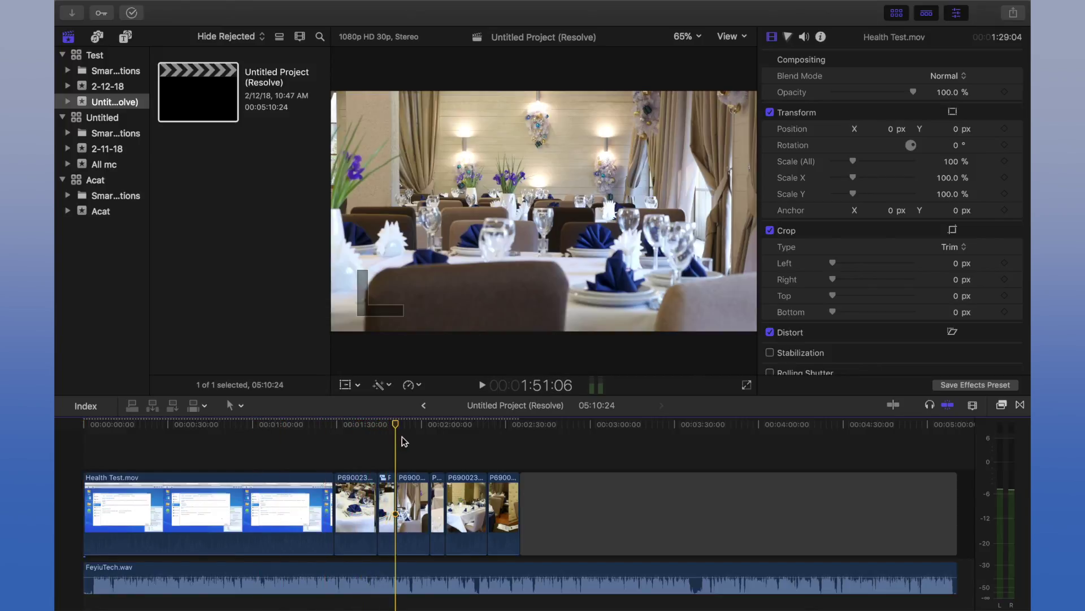
left_click(405, 450)
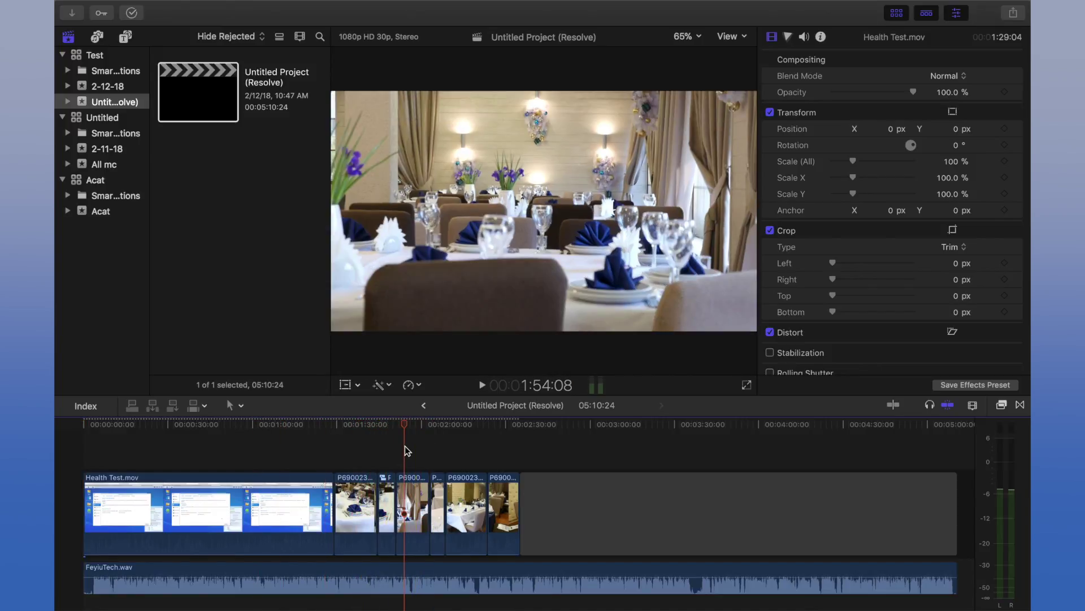
left_click(360, 435)
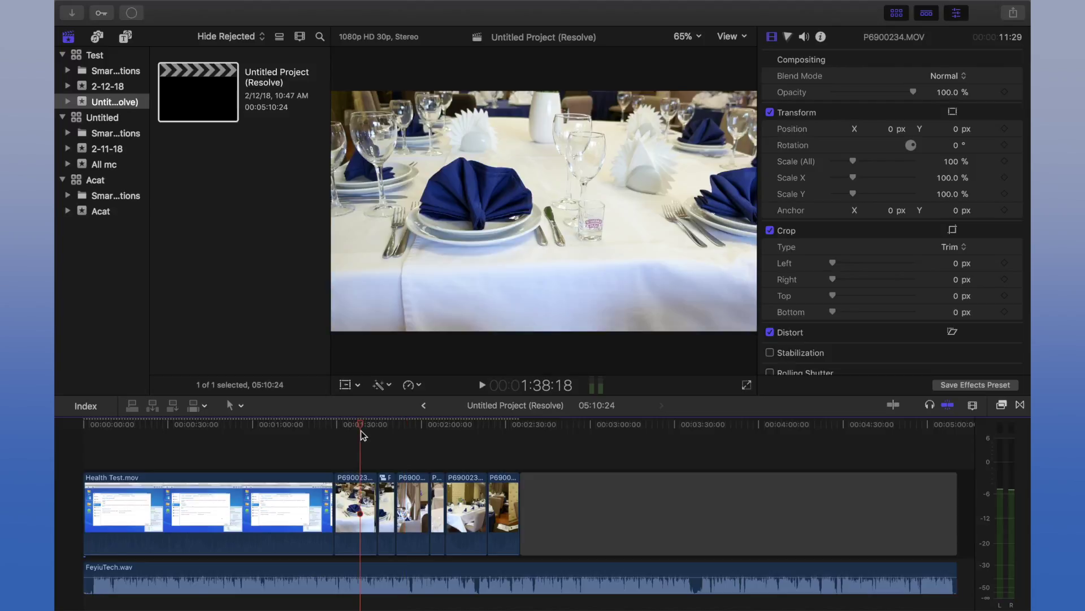
left_click(357, 496)
scroll(490, 456, "down", 1)
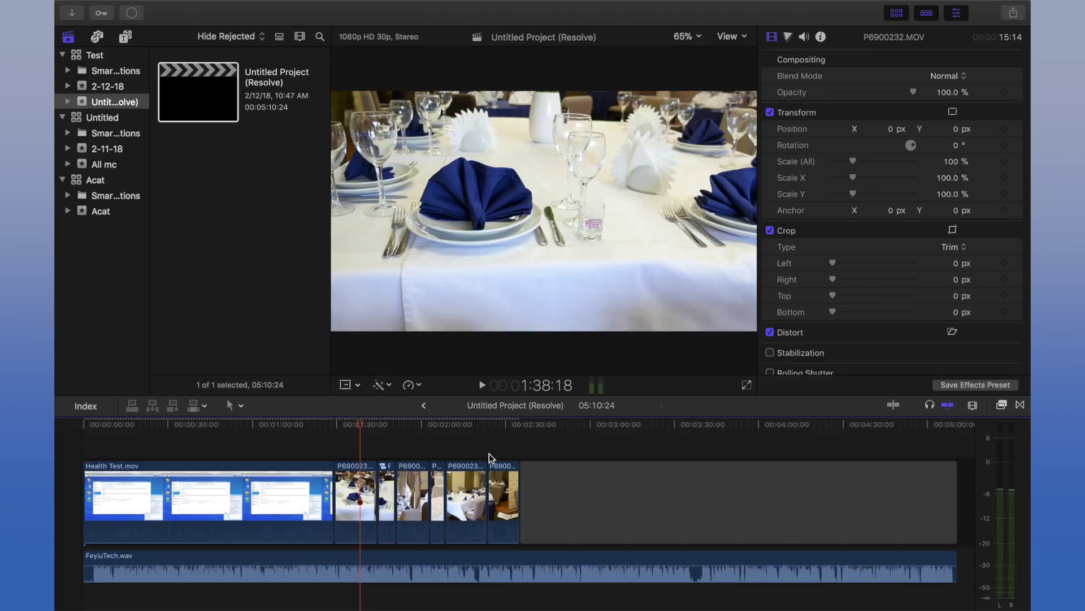